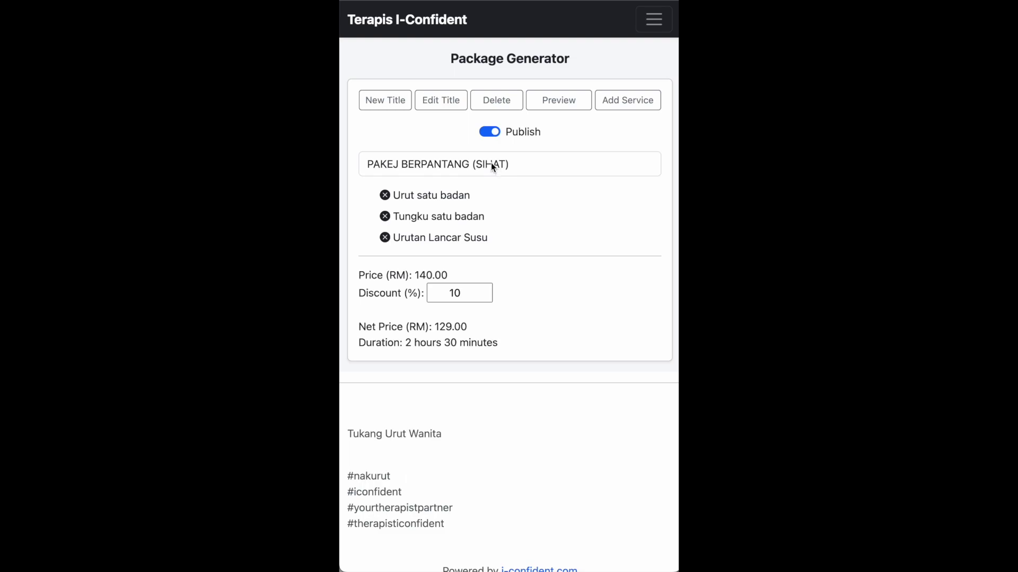
Create a new package titled "PAKEJ KEGUGURAN (SEGAR)" and save it
left_click(386, 102)
left_click(467, 75)
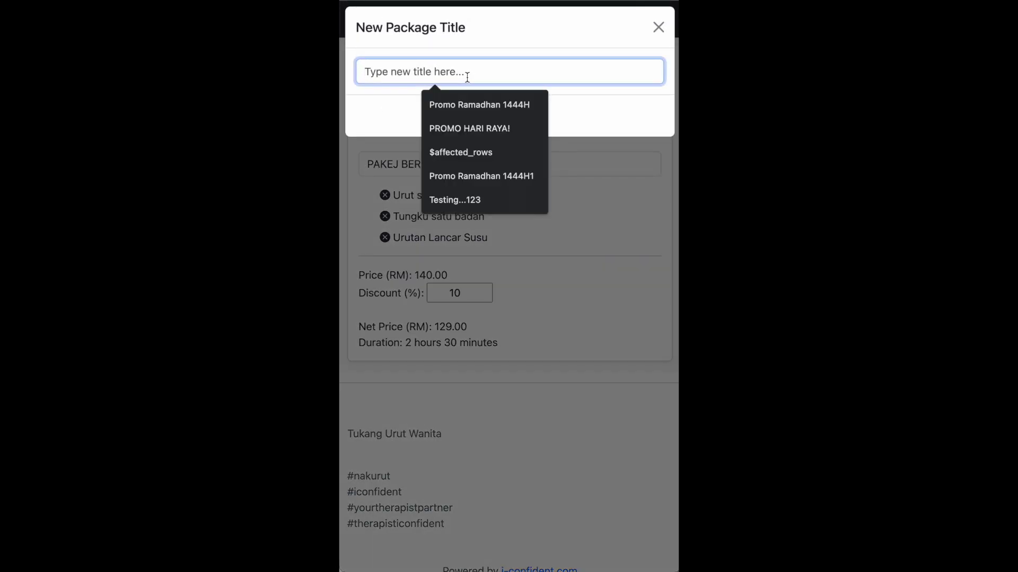
type("PAKEJ KEGUGURAN")
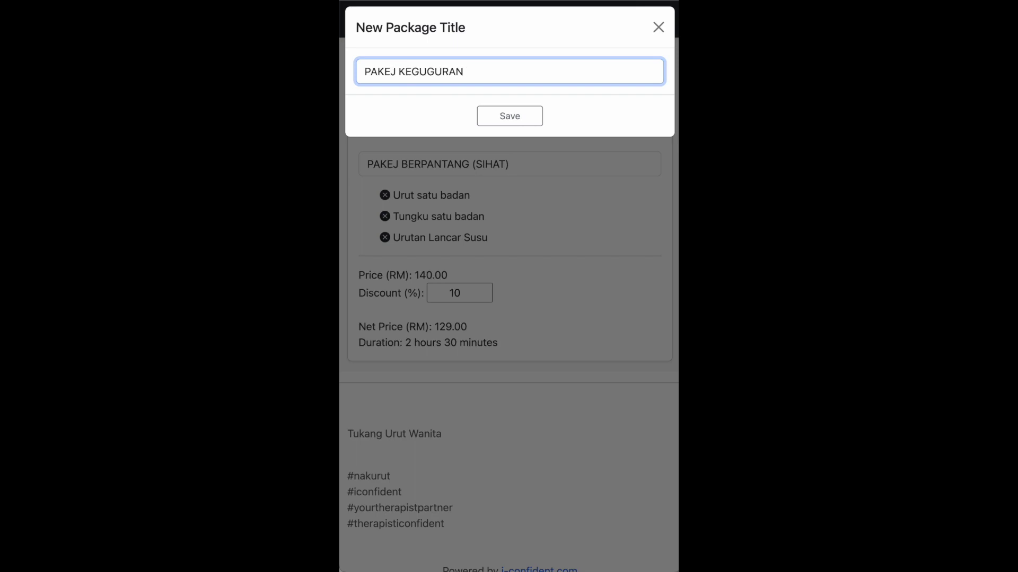
type(" (SEGAR)")
left_click(511, 115)
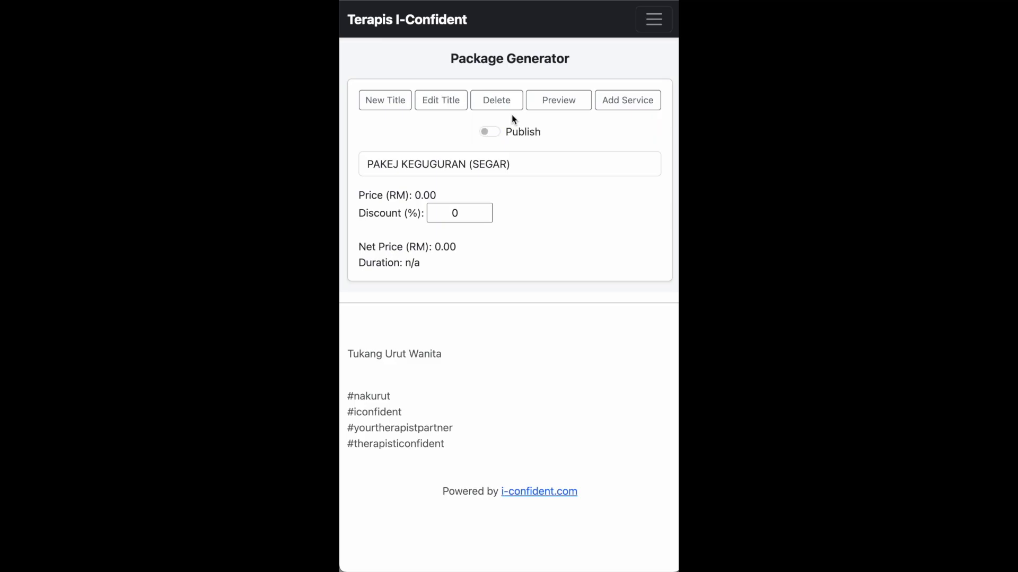
Add the services Urut satu badan, Tungku satu badan, Mandi Herba and Tangas Basah / Kering to the PAKEJ KEGUGURAN (SEGAR) package
left_click(631, 95)
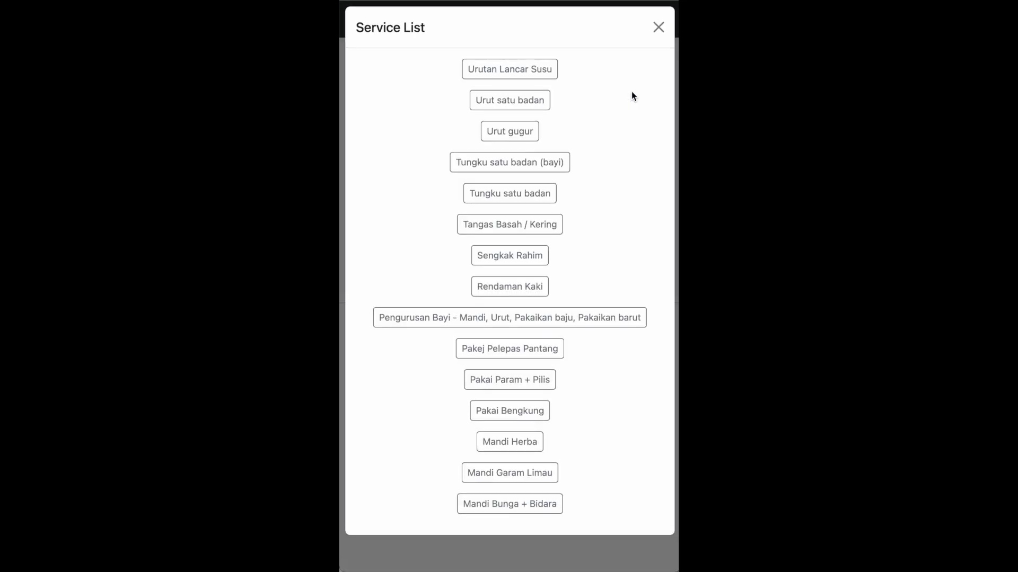
left_click(526, 103)
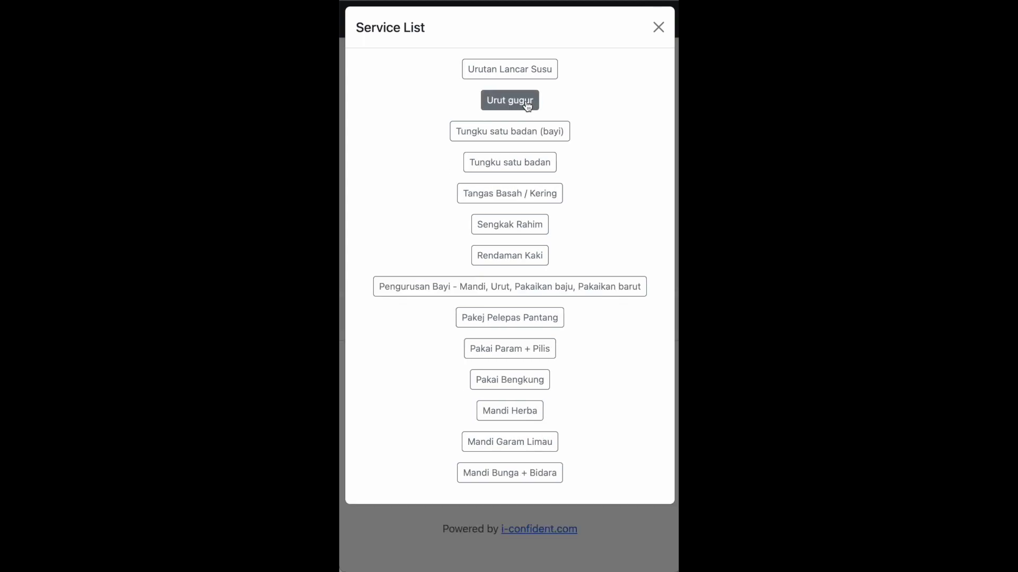
left_click(530, 164)
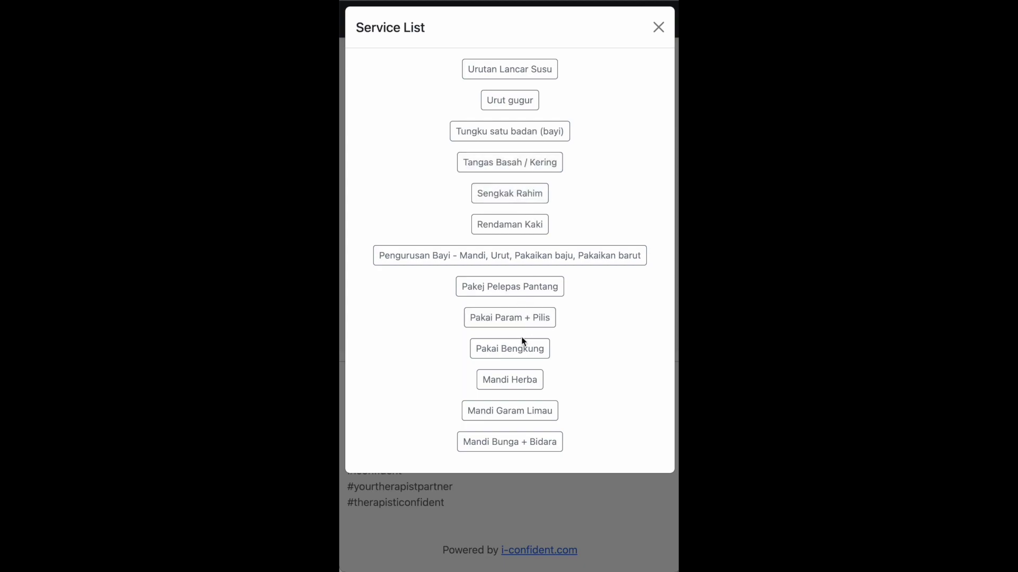
left_click(525, 379)
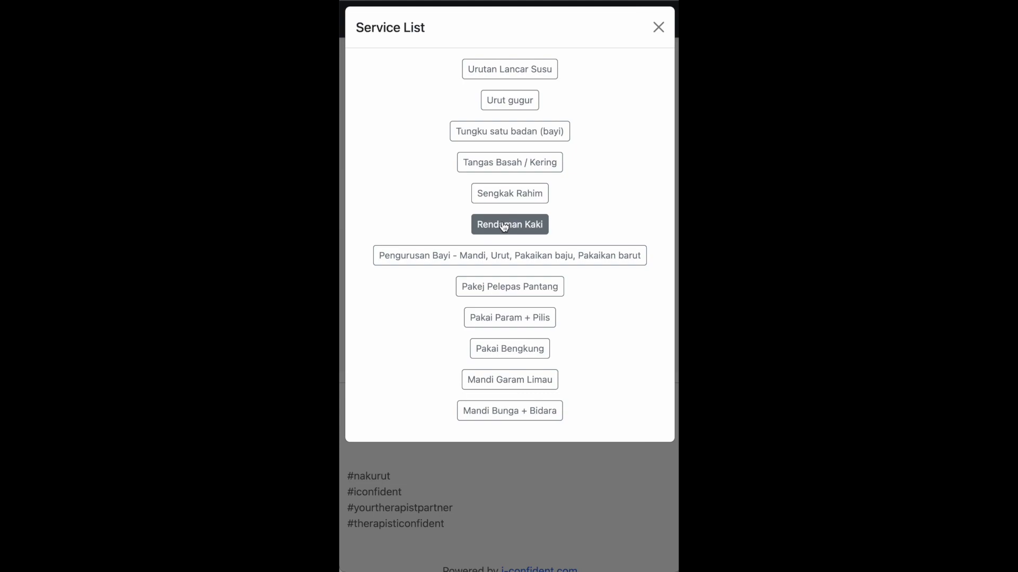
left_click(522, 163)
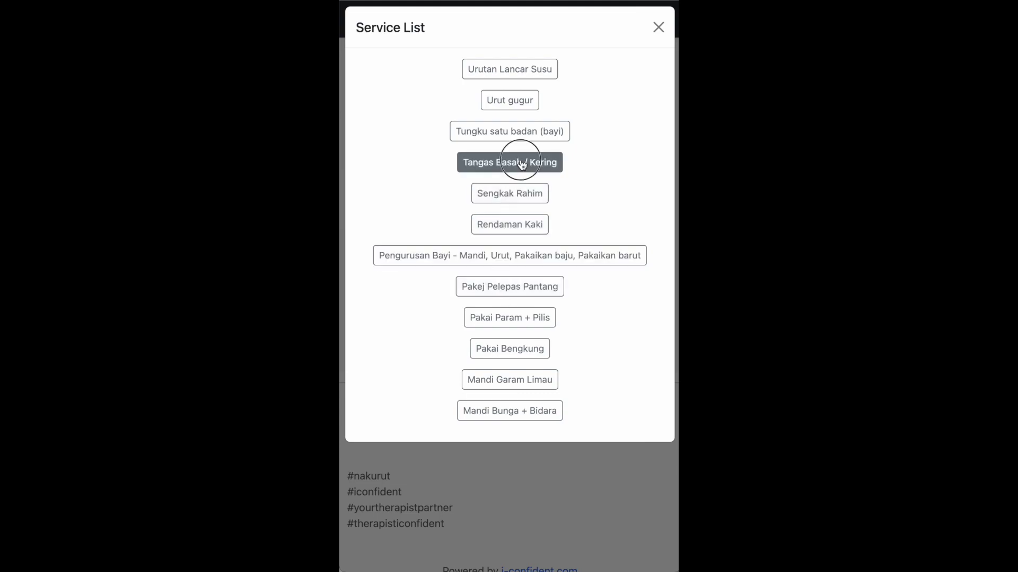
left_click(658, 30)
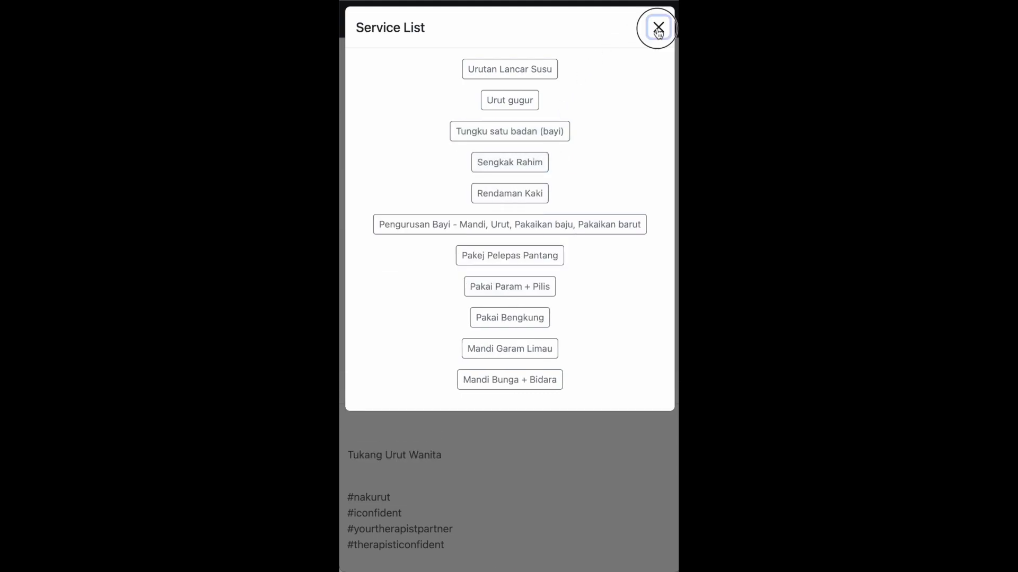
Set the PAKEJ KEGUGURAN (SEGAR) discount to 10% and preview the package
double_click(472, 317)
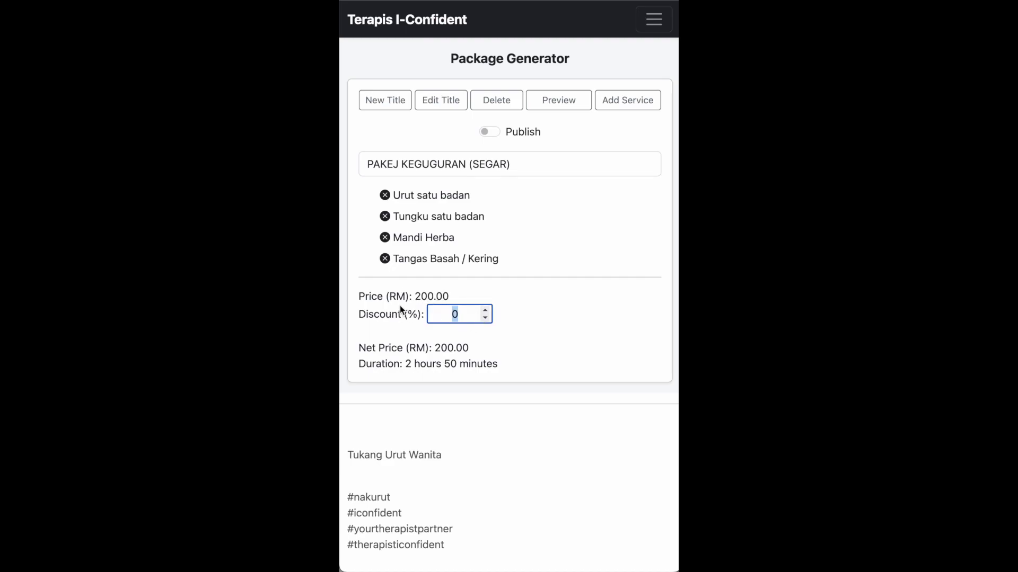
type("10")
left_click(556, 332)
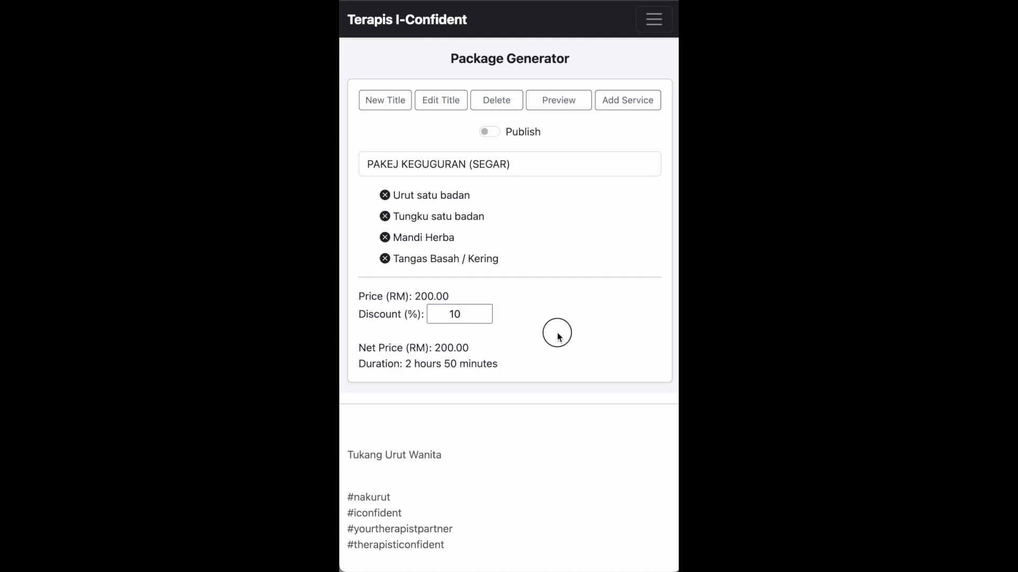
left_click(535, 313)
left_click(559, 101)
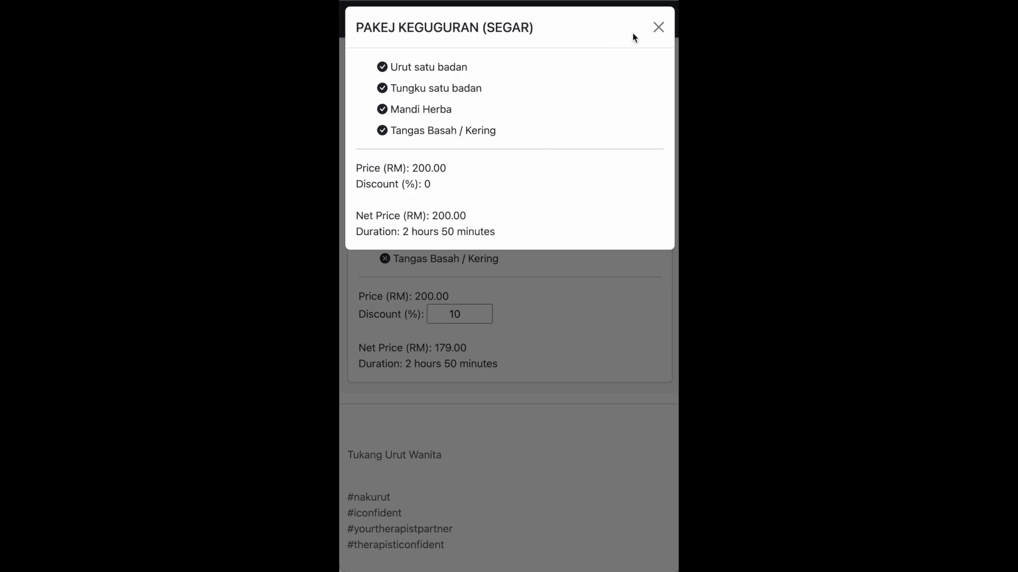
left_click(658, 27)
Reapply the 10% discount on PAKEJ KEGUGURAN (SEGAR) by raising it one increment and lowering it back to 10
left_click(547, 269)
left_click(464, 314)
left_click(485, 311)
left_click(485, 318)
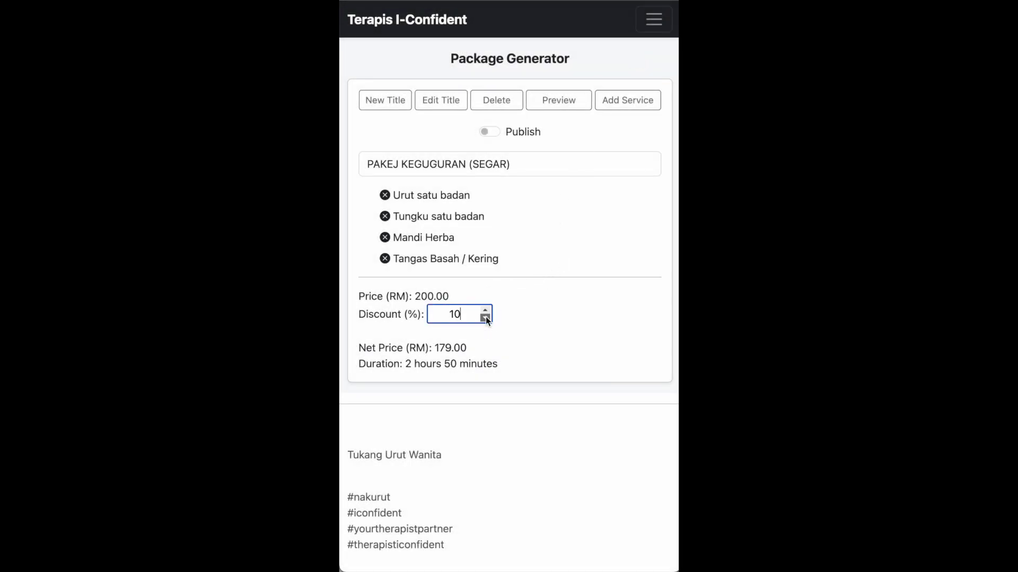
Preview PAKEJ KEGUGURAN (SEGAR) once more, close the preview and publish the package
left_click(554, 99)
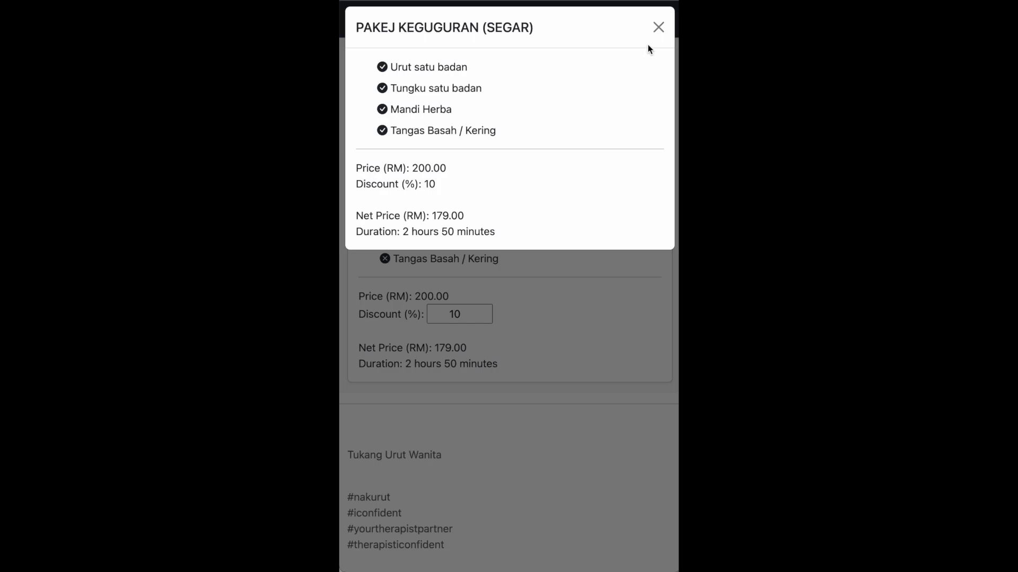
left_click(657, 29)
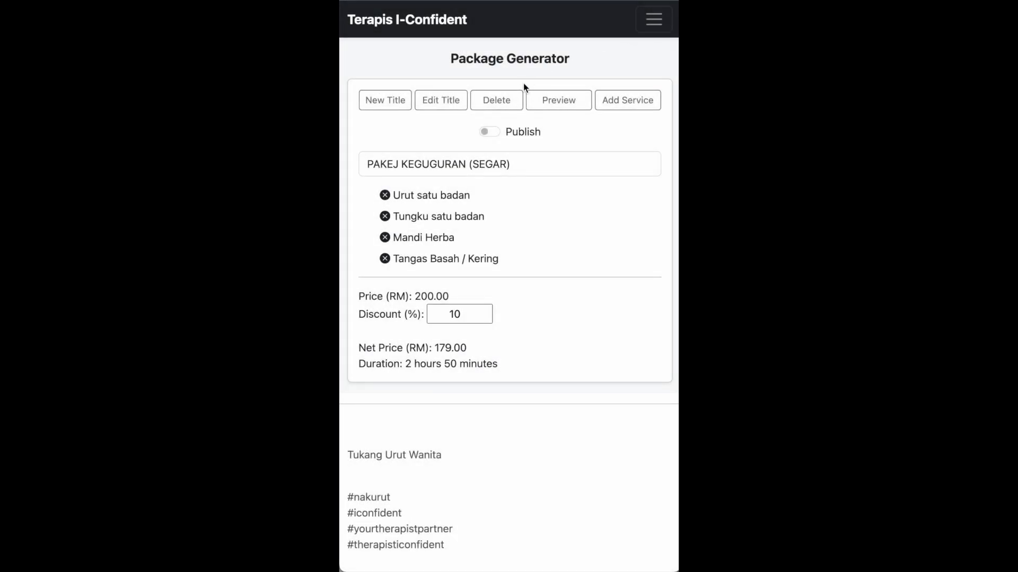
left_click(488, 132)
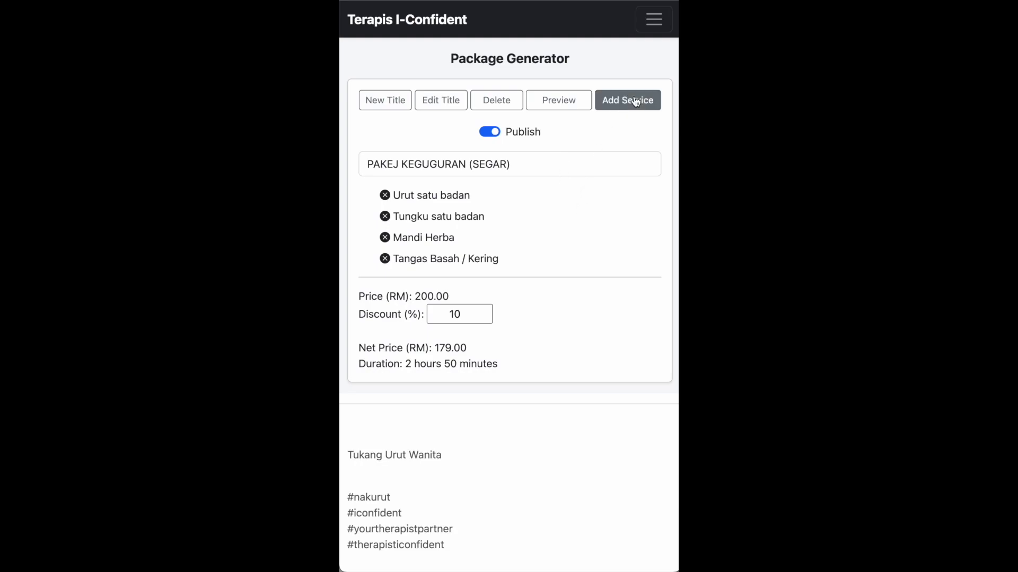
Create a new package titled "PAKEJ PENUTUP PANTANG" and save it
left_click(383, 101)
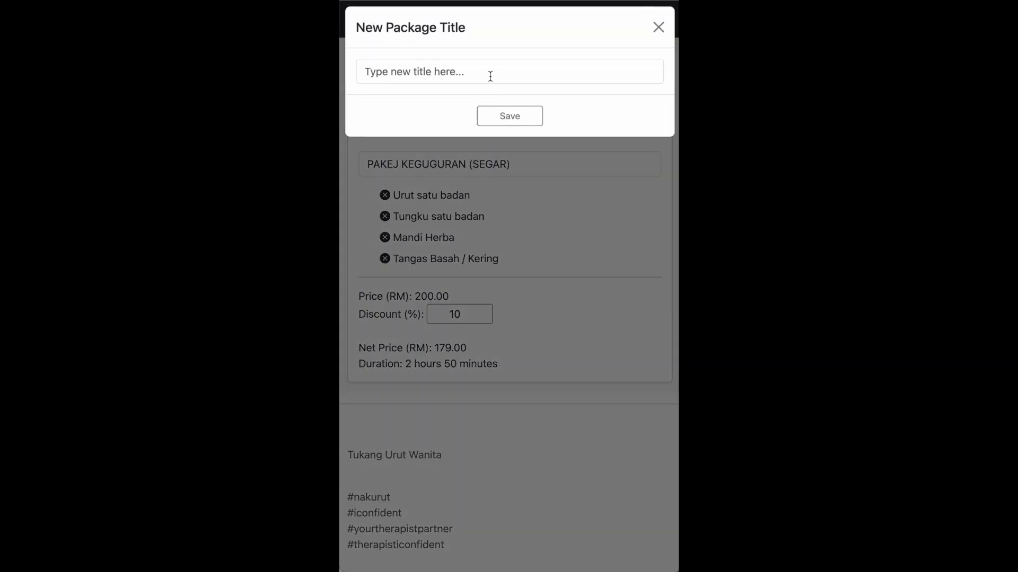
left_click(490, 75)
type("URU")
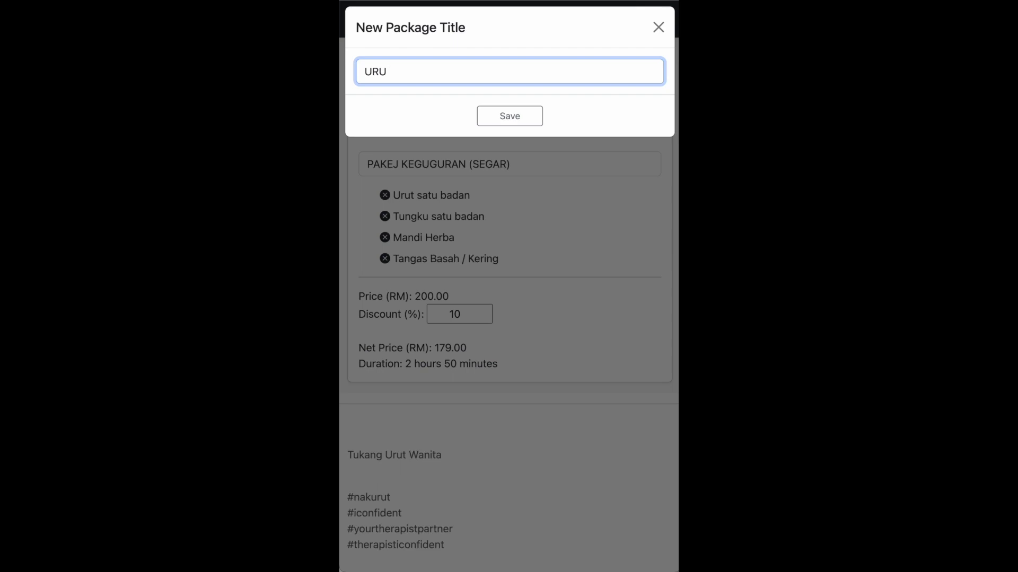
key("BackSpace")
key("BackSpace")
key("BackSpace")
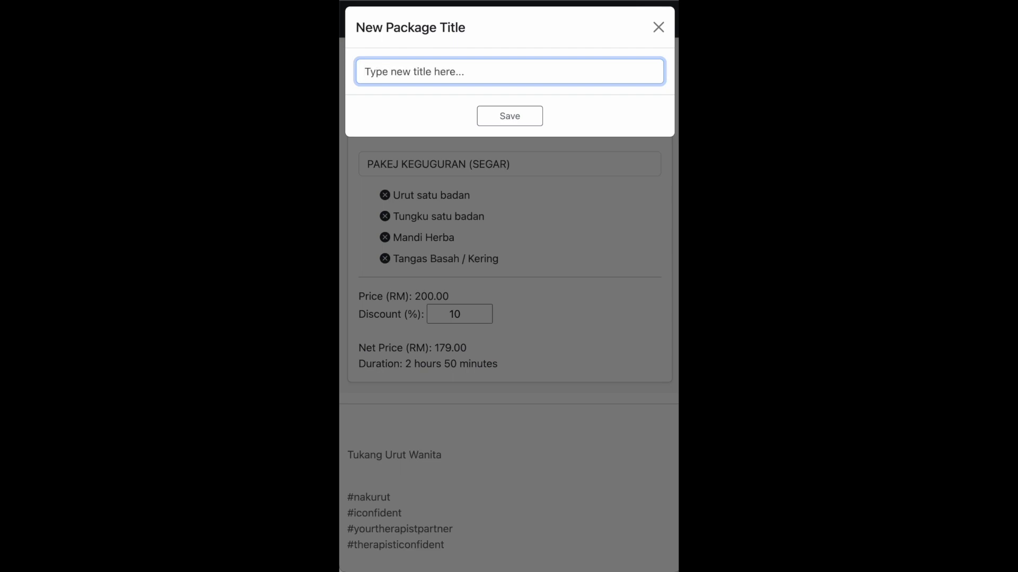
type("PAKEJ PE")
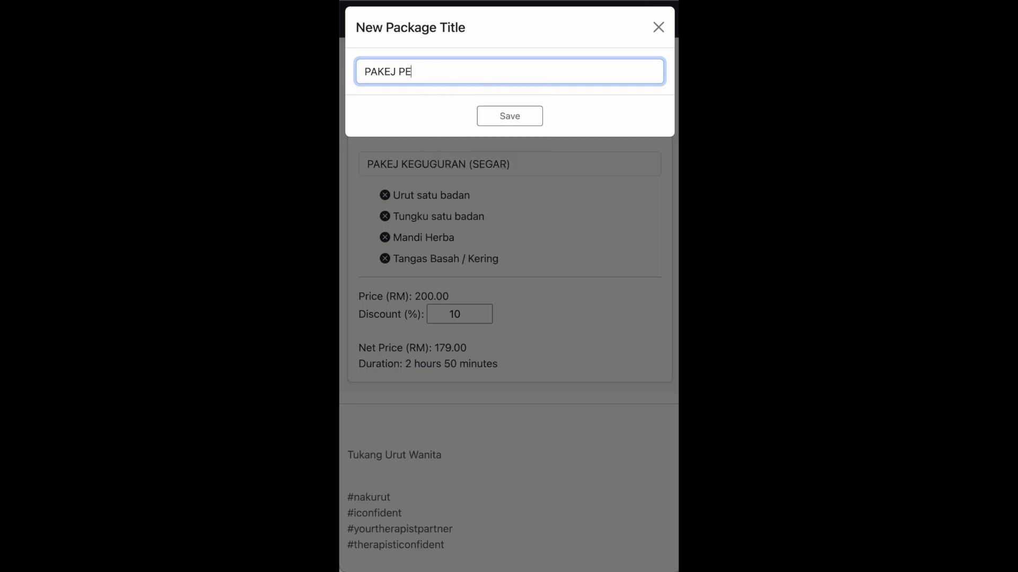
type("NUTUP PANTANG")
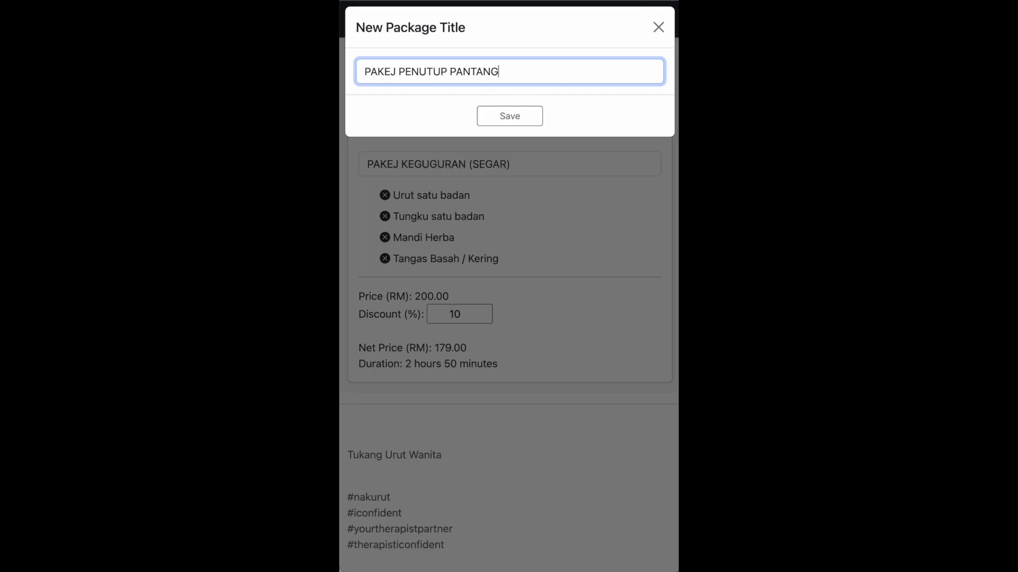
left_click(502, 115)
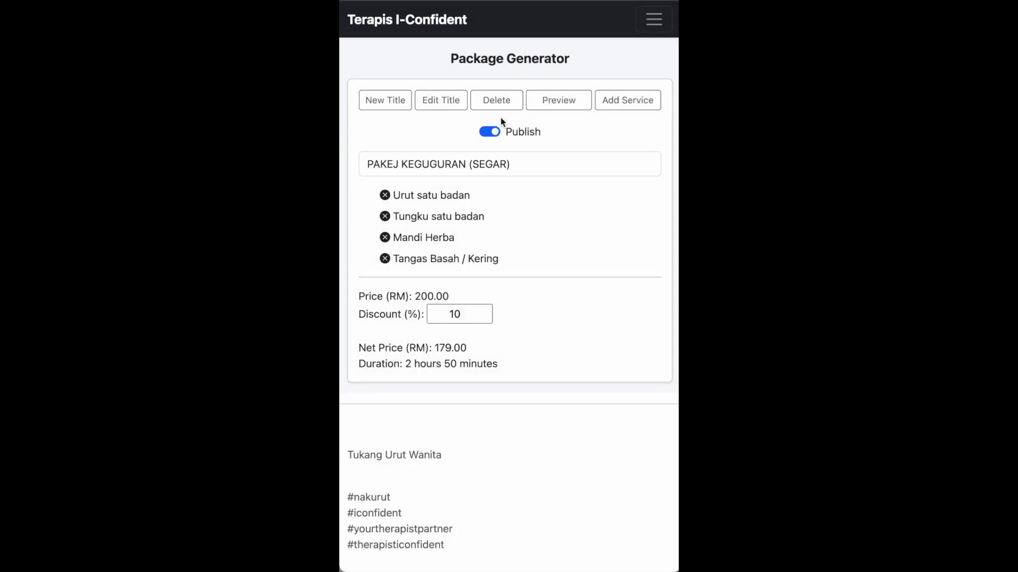
Add Urut satu badan, Tungku satu badan, Sengkak Rahim, Tangas Basah / Kering and Mandi Garam Limau to the PAKEJ PENUTUP PANTANG package
left_click(617, 102)
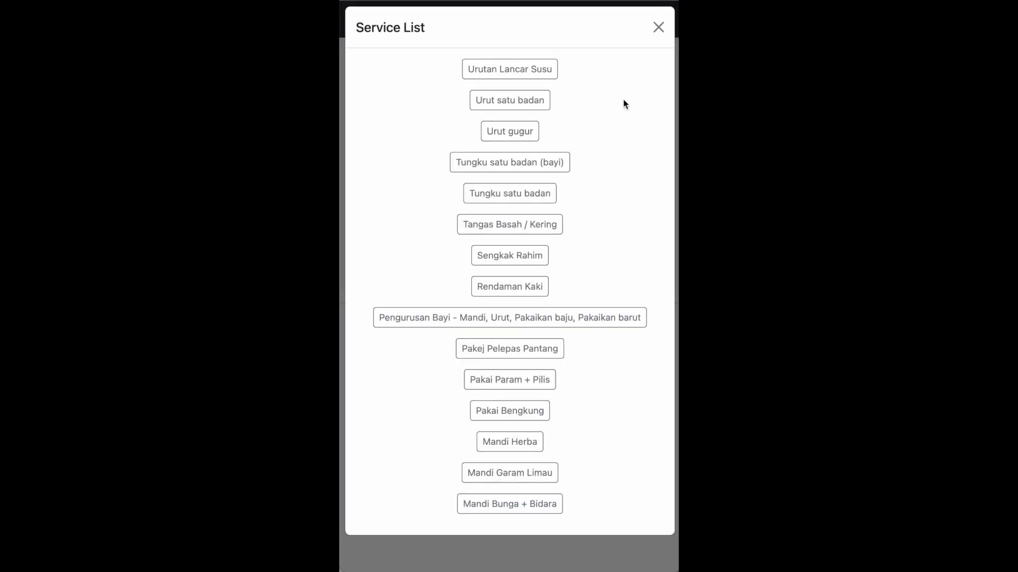
left_click(530, 102)
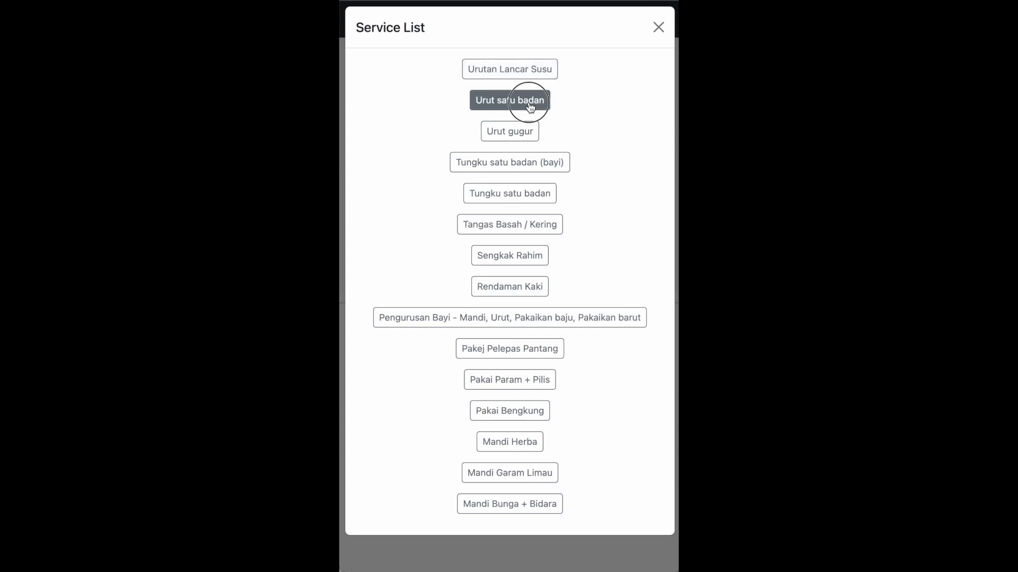
left_click(530, 102)
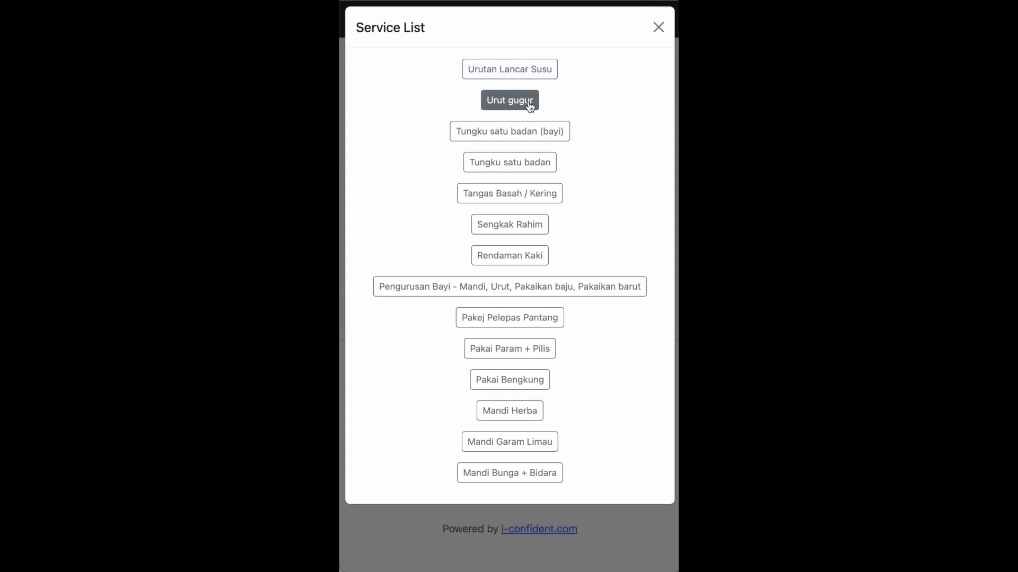
left_click(528, 162)
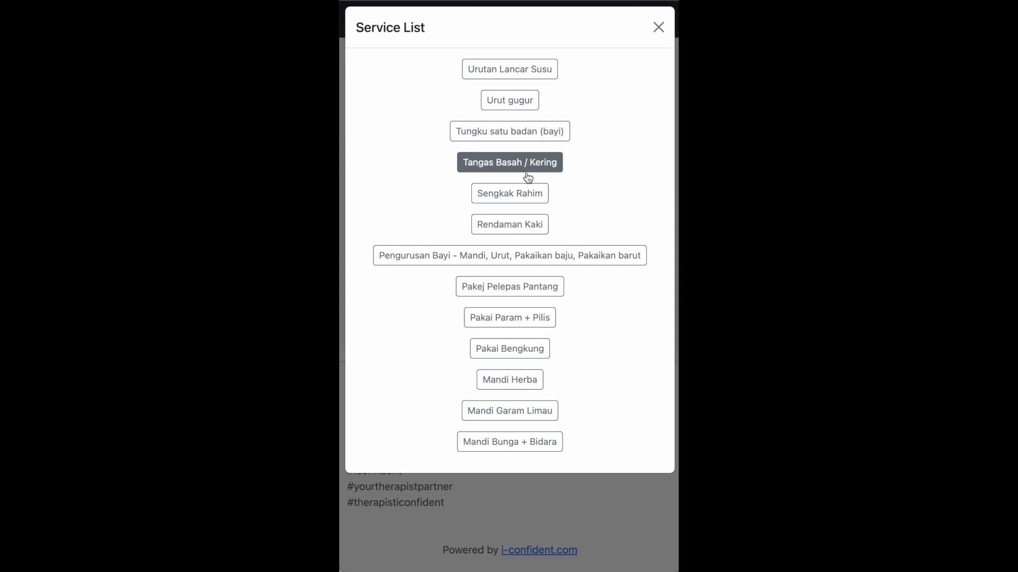
left_click(525, 194)
left_click(522, 201)
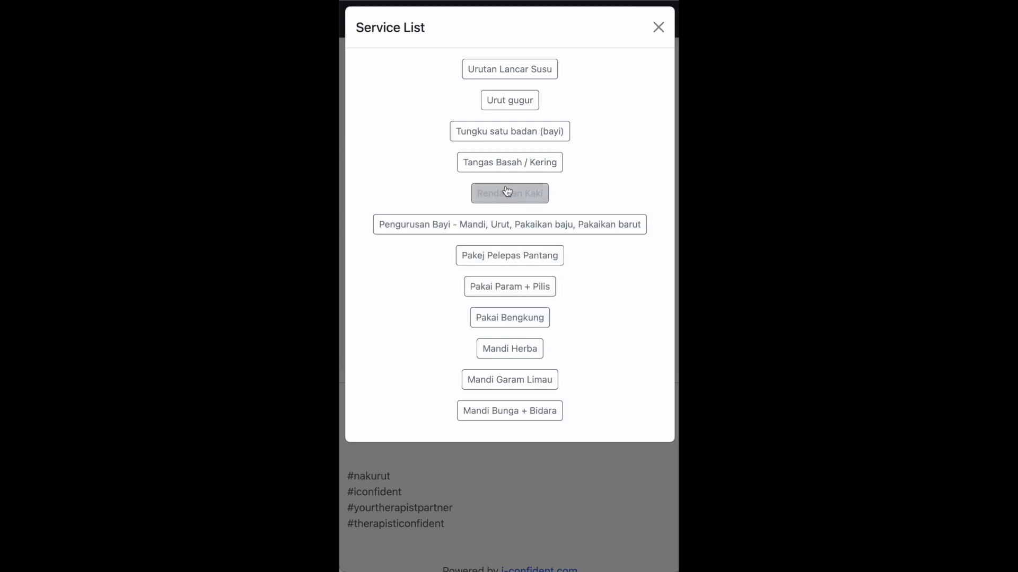
left_click(513, 167)
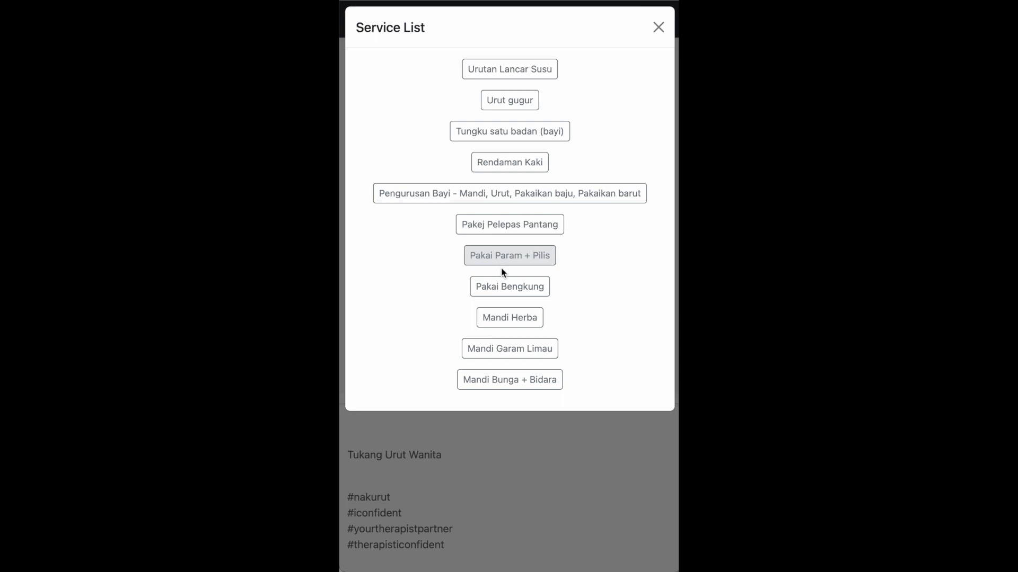
left_click(531, 350)
left_click(658, 27)
Set the PAKEJ PENUTUP PANTANG discount to 10% and publish the package
left_click(430, 336)
type("10")
left_click(559, 338)
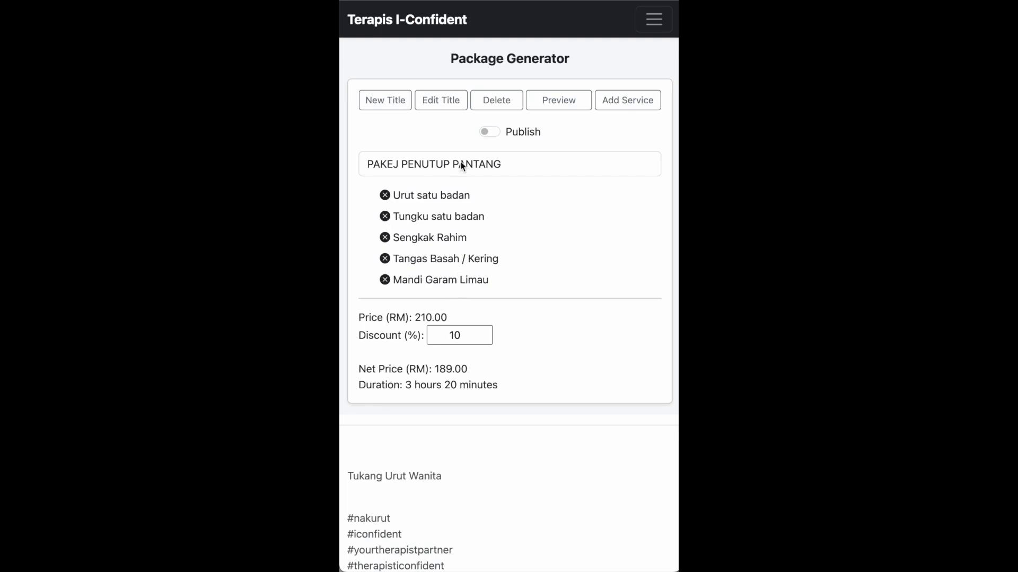
left_click(486, 131)
Create a new package titled "PAKEJ BERPANTANG IBU & ANAK (SELESA)" and save it
left_click(380, 105)
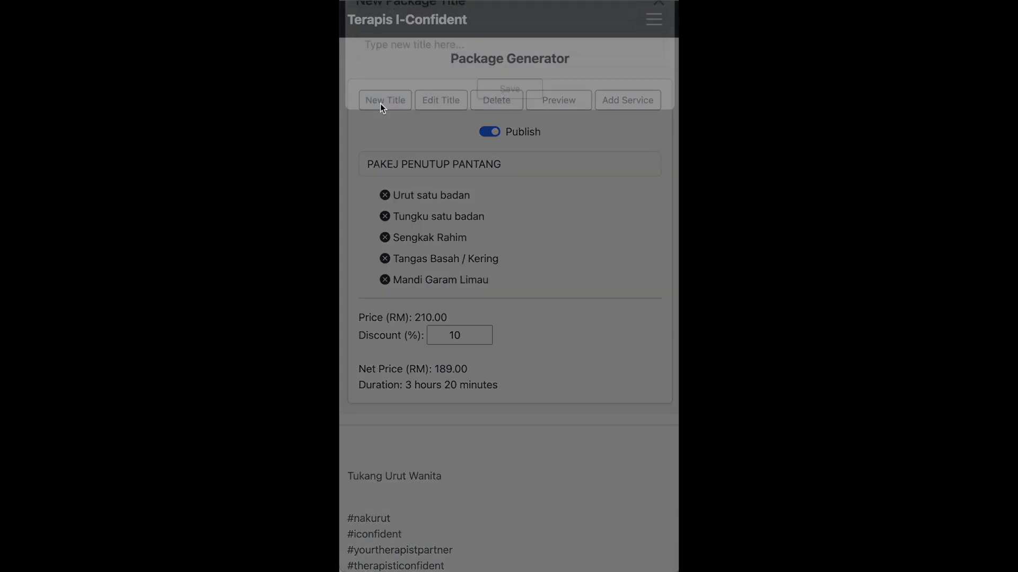
left_click(491, 73)
type("PAKEJ BER")
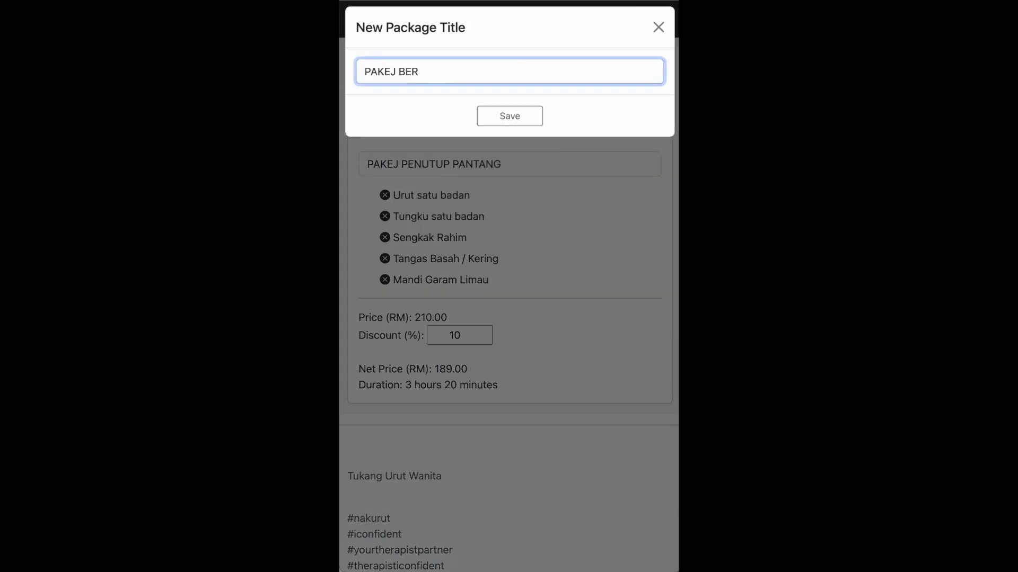
type("PANTANG IBU & ANAK")
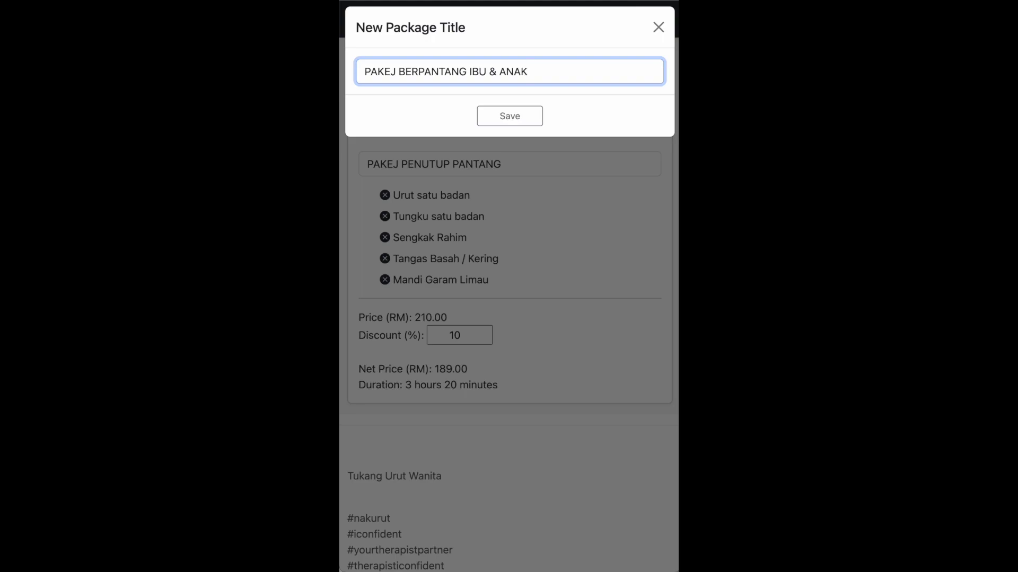
type(" (SELESA)")
left_click(519, 122)
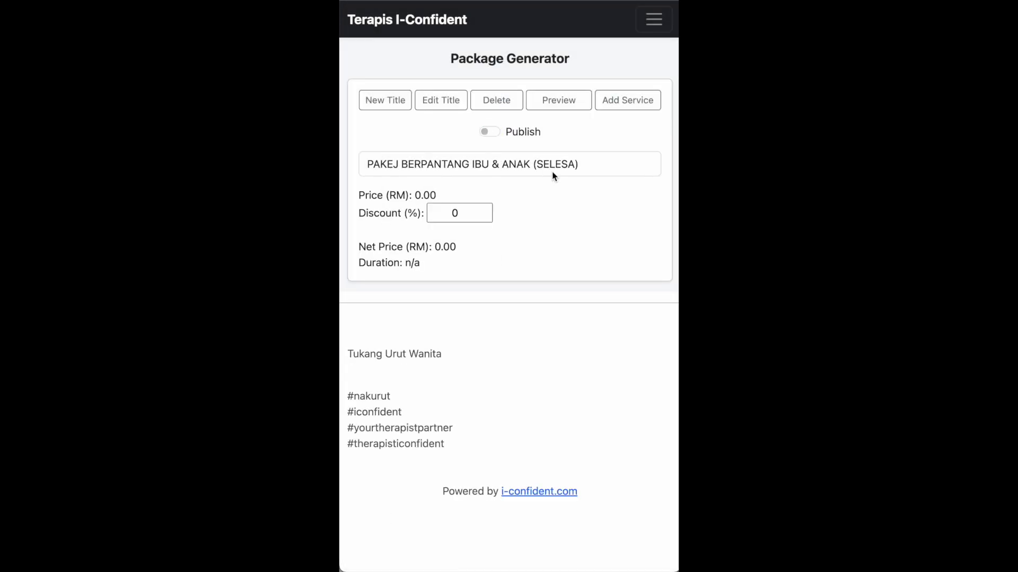
Add Urut satu badan, Tungku satu badan, Pakai Bengkung, Mandi Herba and Urutan Lancar Susu to the PAKEJ BERPANTANG IBU & ANAK (SELESA) package
left_click(624, 100)
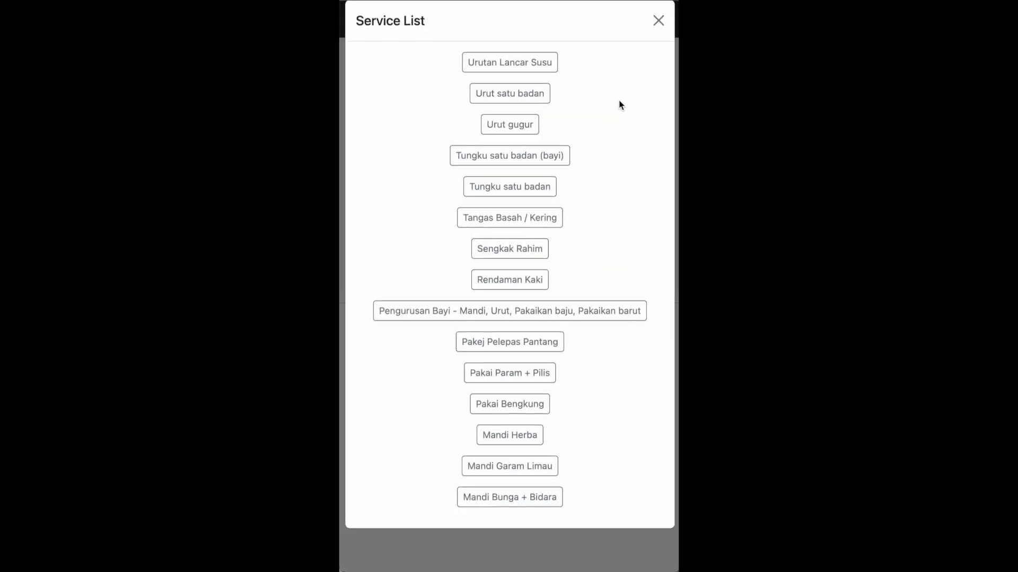
left_click(528, 98)
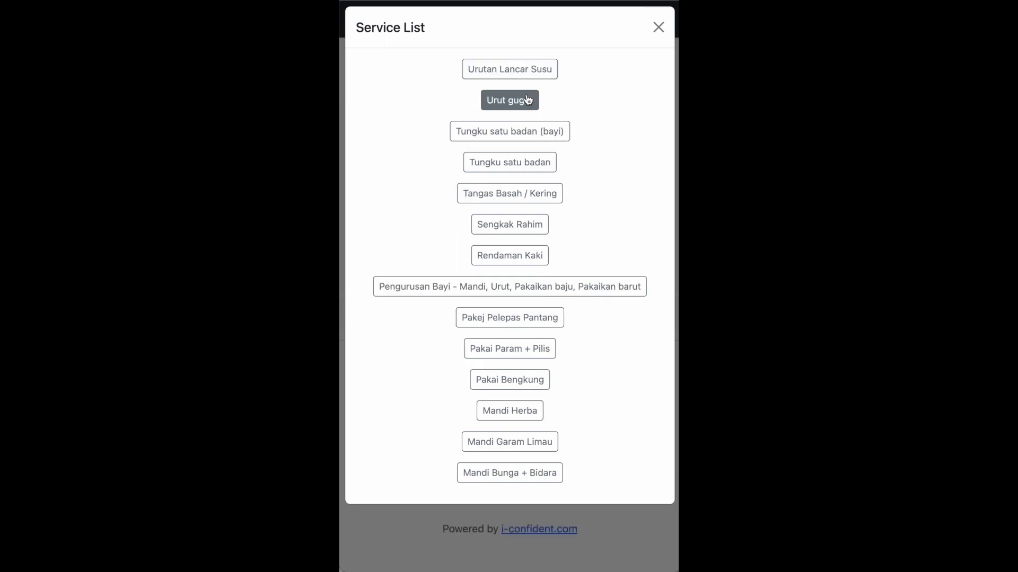
left_click(523, 162)
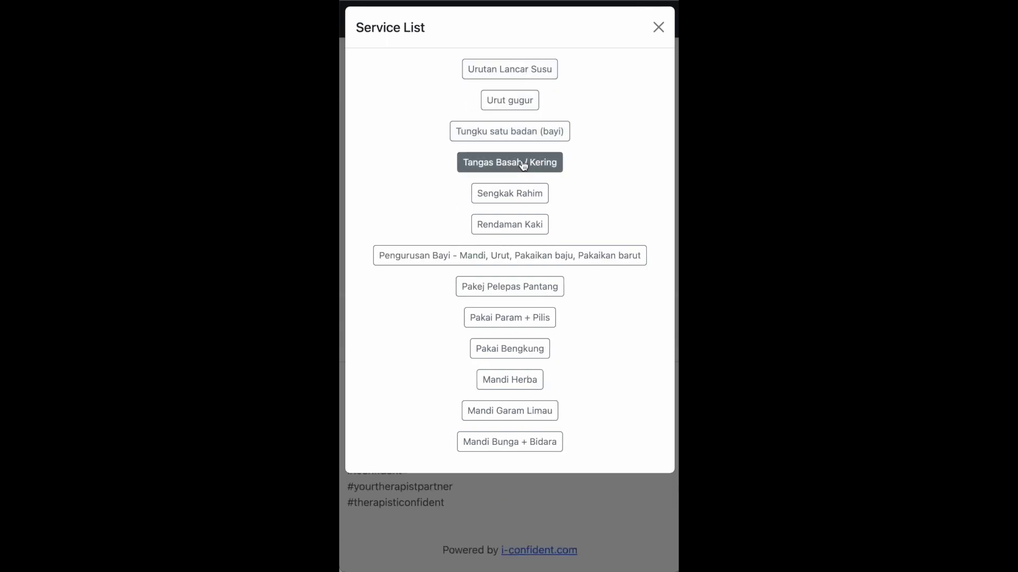
left_click(524, 356)
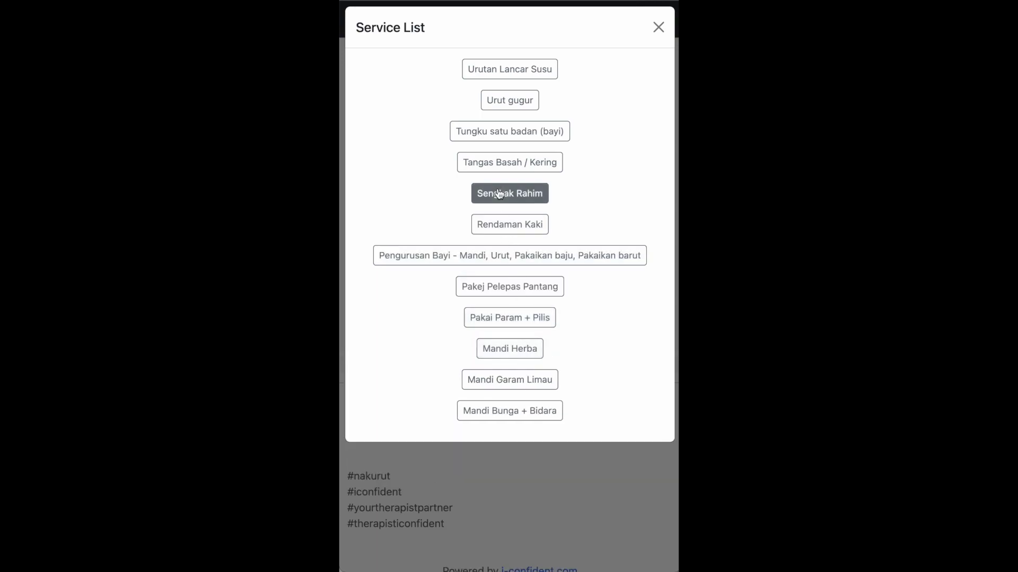
left_click(512, 350)
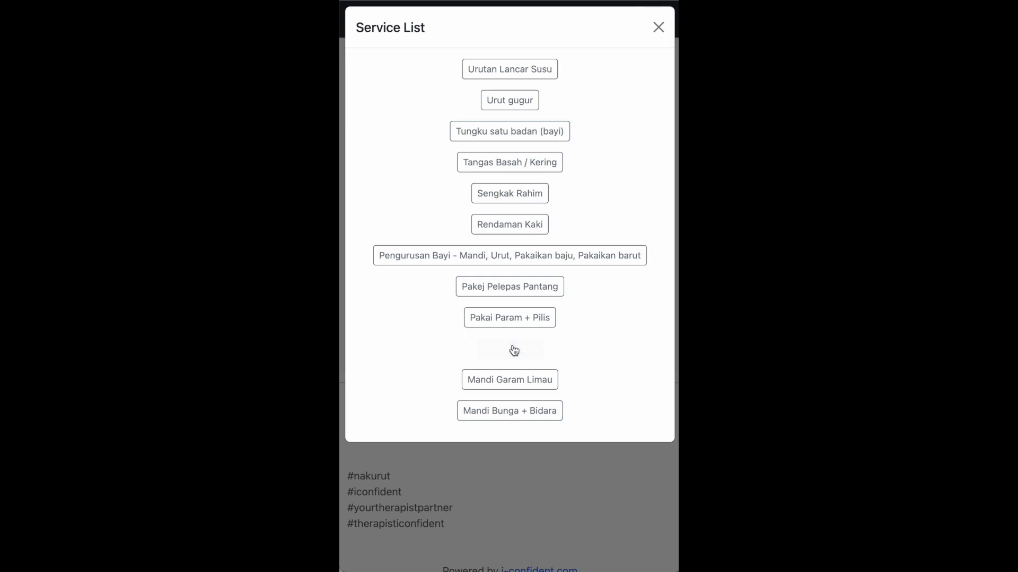
left_click(515, 73)
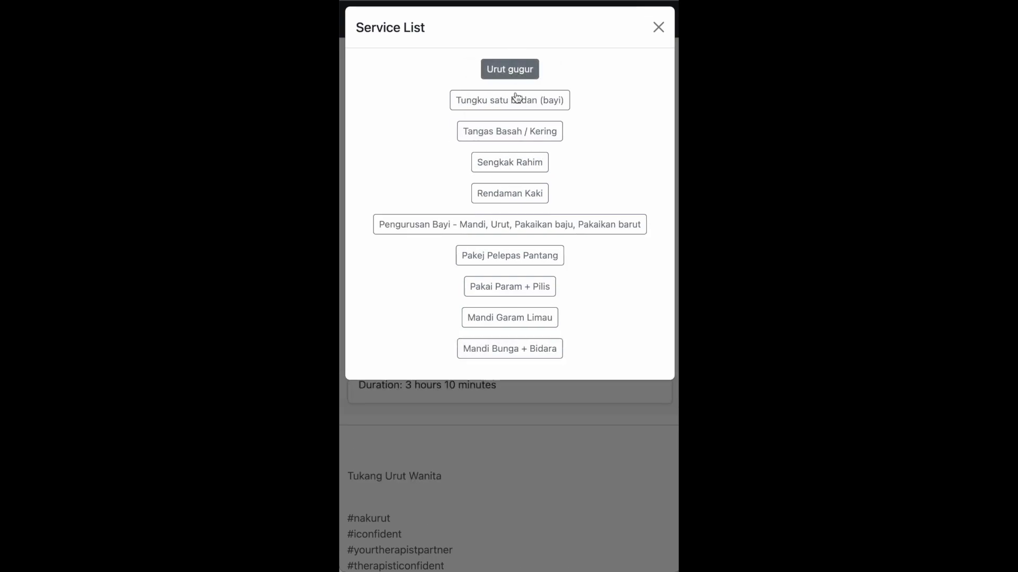
Add the Pengurusan Bayi service, Tangas Basah / Kering and Tungku satu badan (bayi) to the package and close the service list
left_click(524, 223)
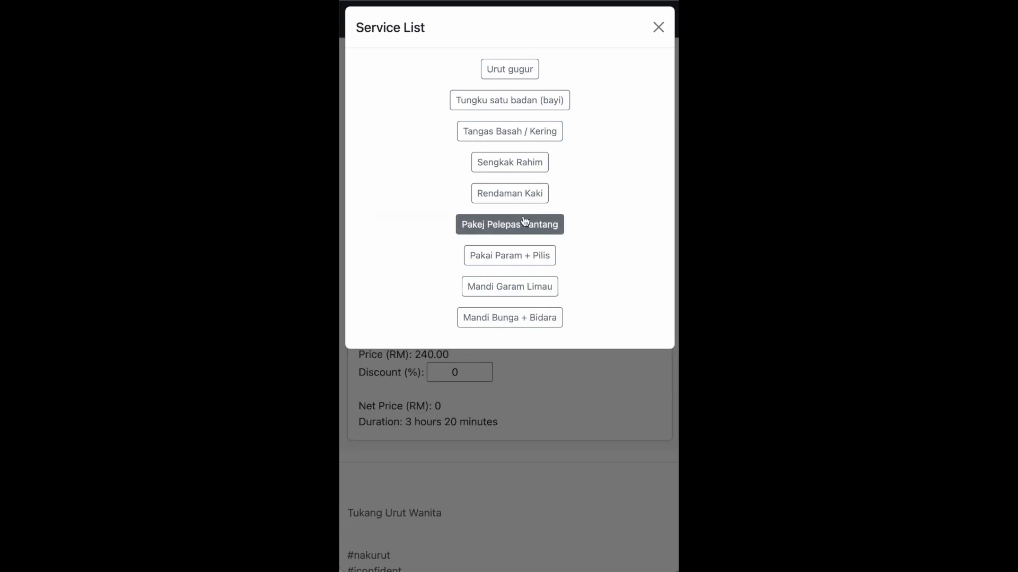
left_click(501, 129)
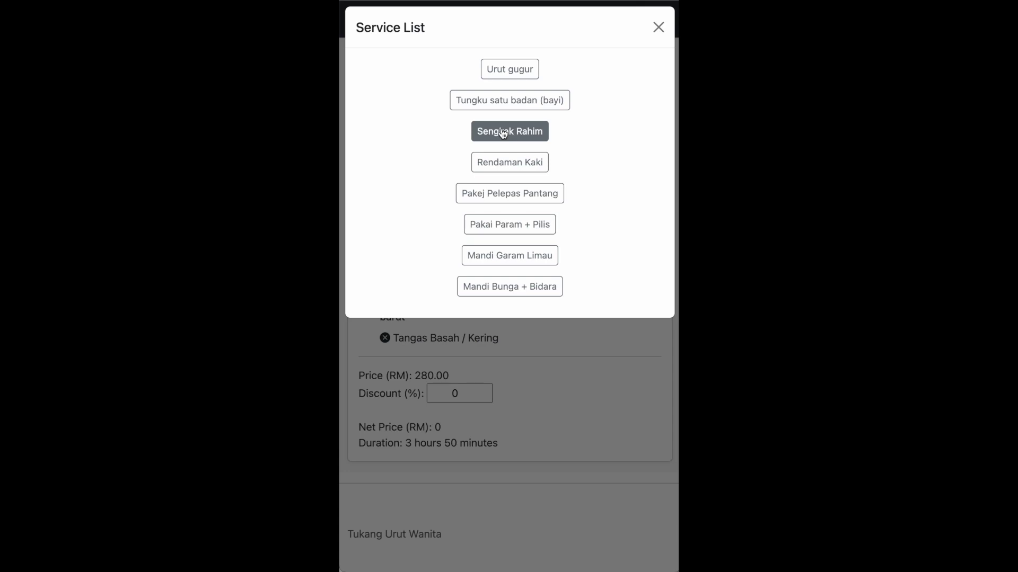
left_click(516, 101)
left_click(659, 28)
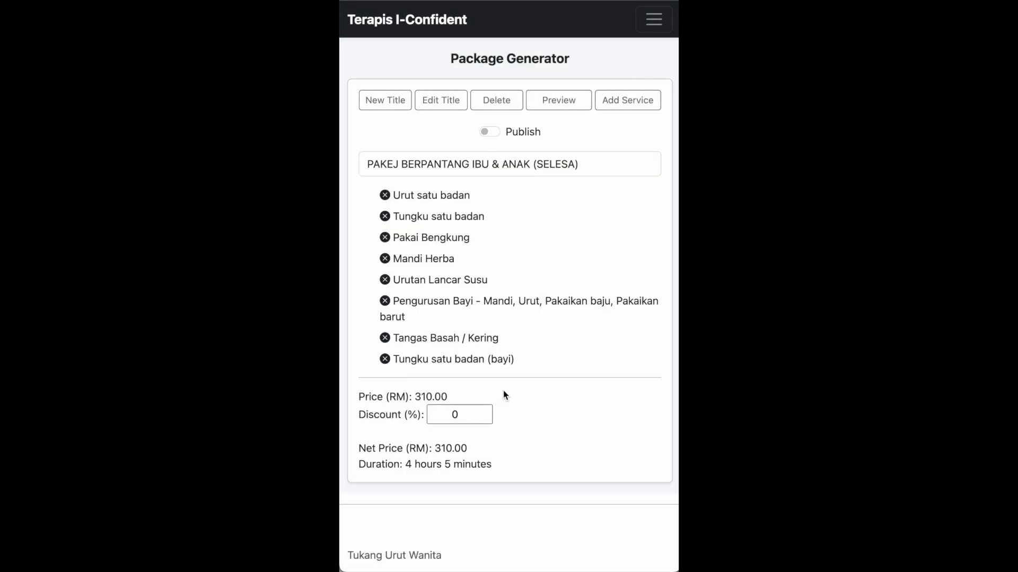
Set the PAKEJ BERPANTANG IBU & ANAK (SELESA) discount to 10%
left_click(396, 412)
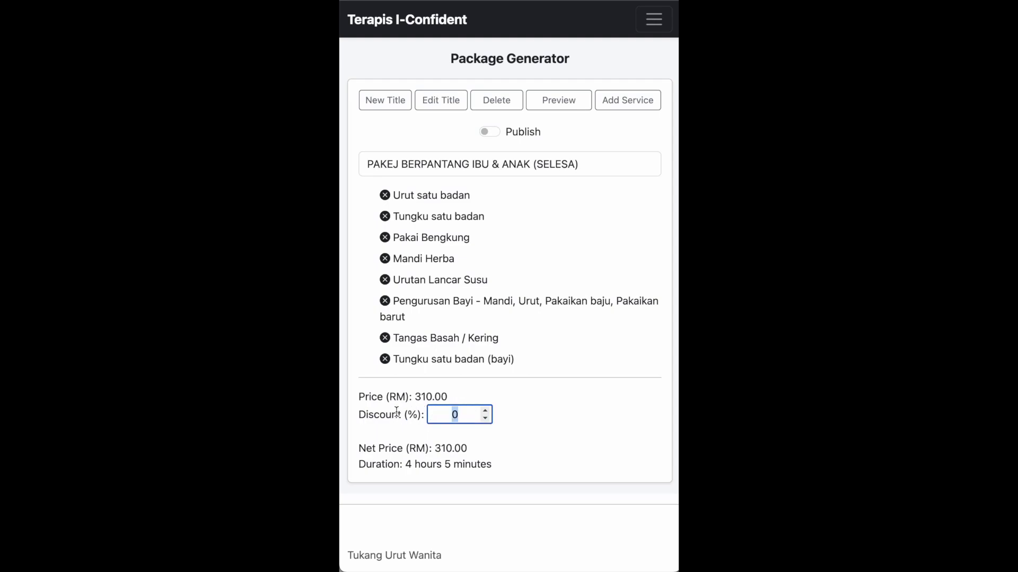
left_click_drag(484, 410, 484, 411)
left_click(485, 410)
left_click(485, 411)
left_click(484, 411)
left_click(485, 411)
left_click(522, 406)
scroll(523, 406, "down", 1)
scroll(522, 407, "up", 1)
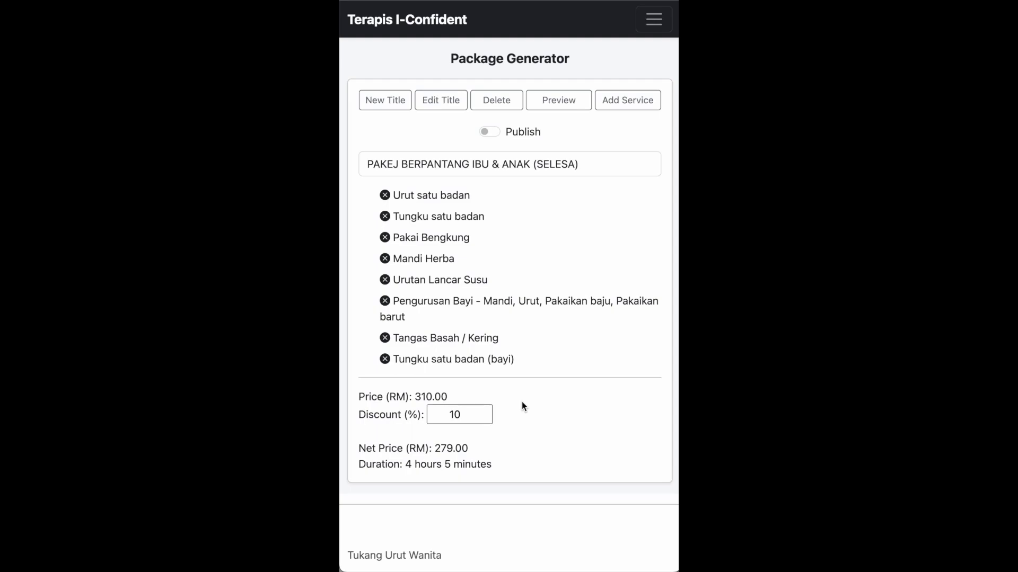
Preview the PAKEJ BERPANTANG IBU & ANAK (SELESA) package and publish it
left_click(552, 103)
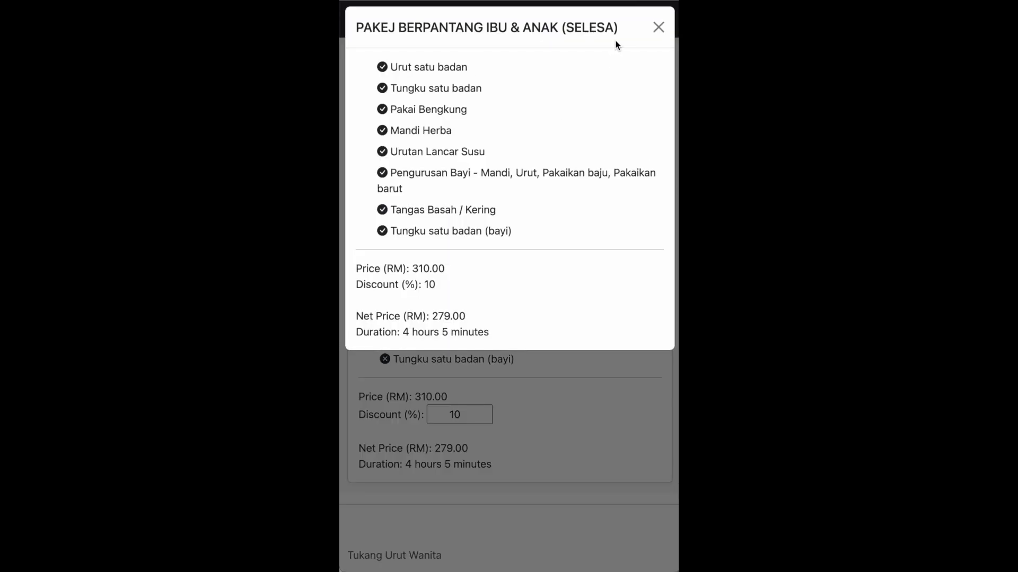
left_click(659, 28)
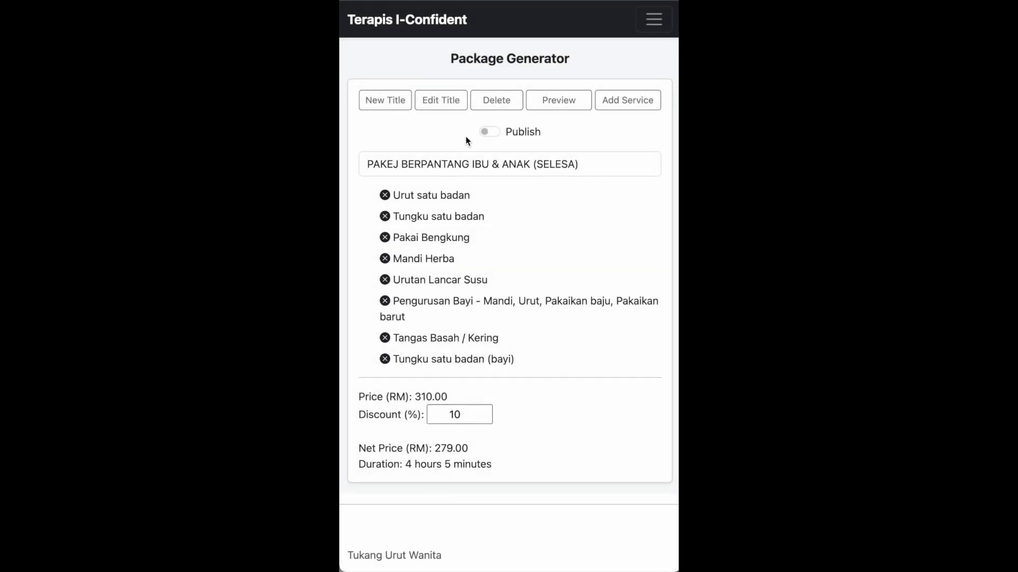
left_click(490, 132)
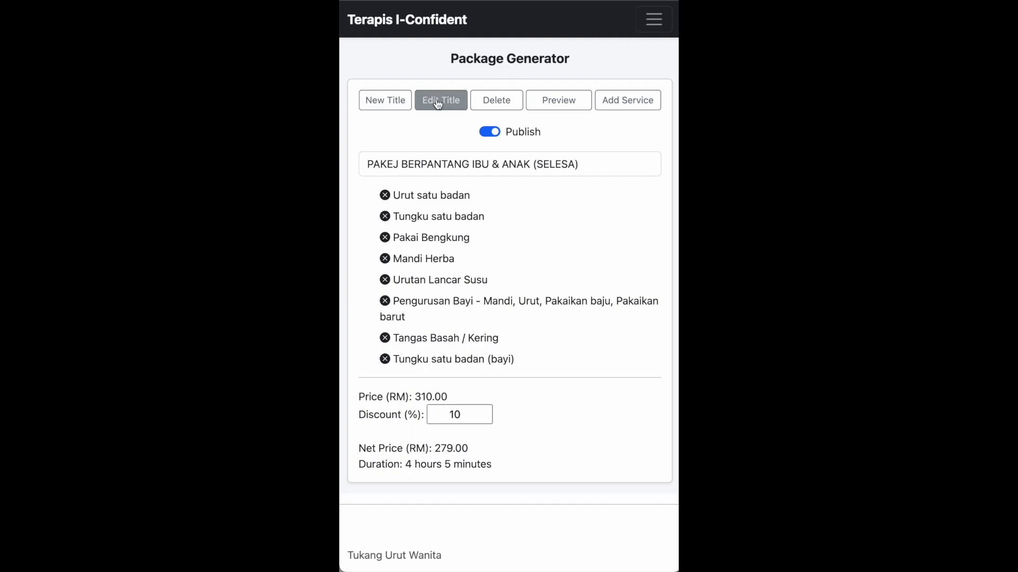
left_click(403, 102)
left_click(523, 79)
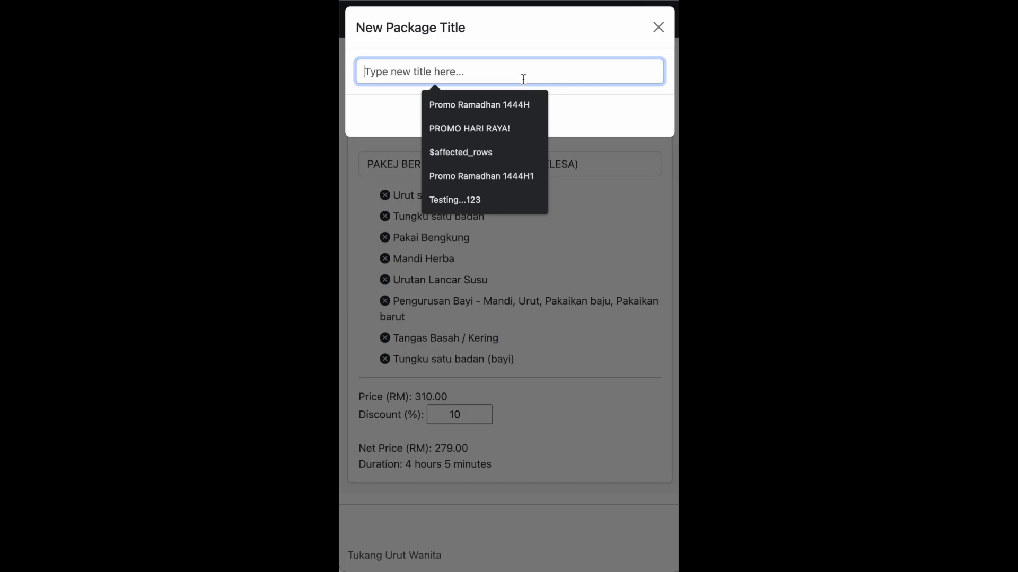
left_click(588, 106)
left_click(659, 27)
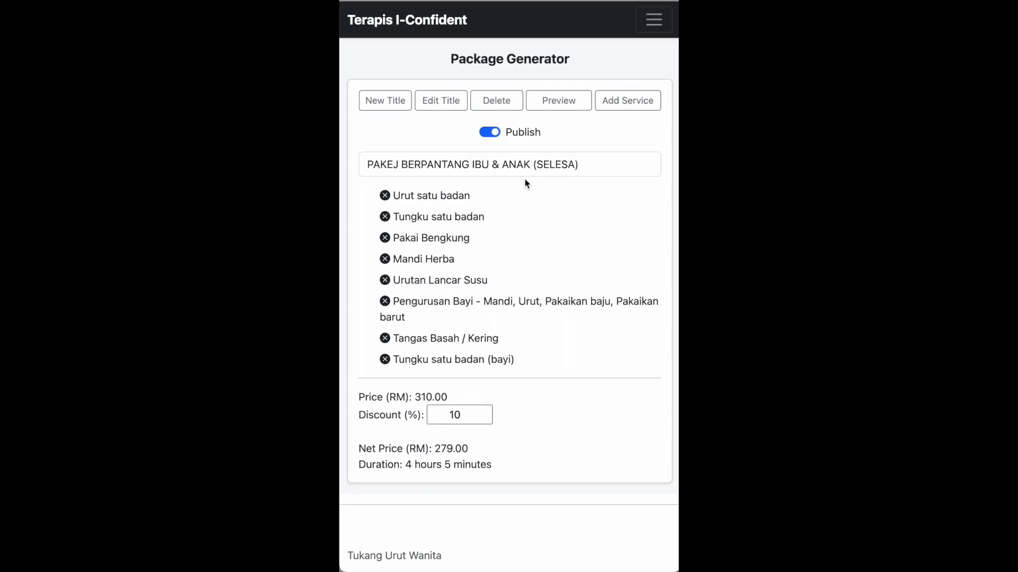
left_click(537, 164)
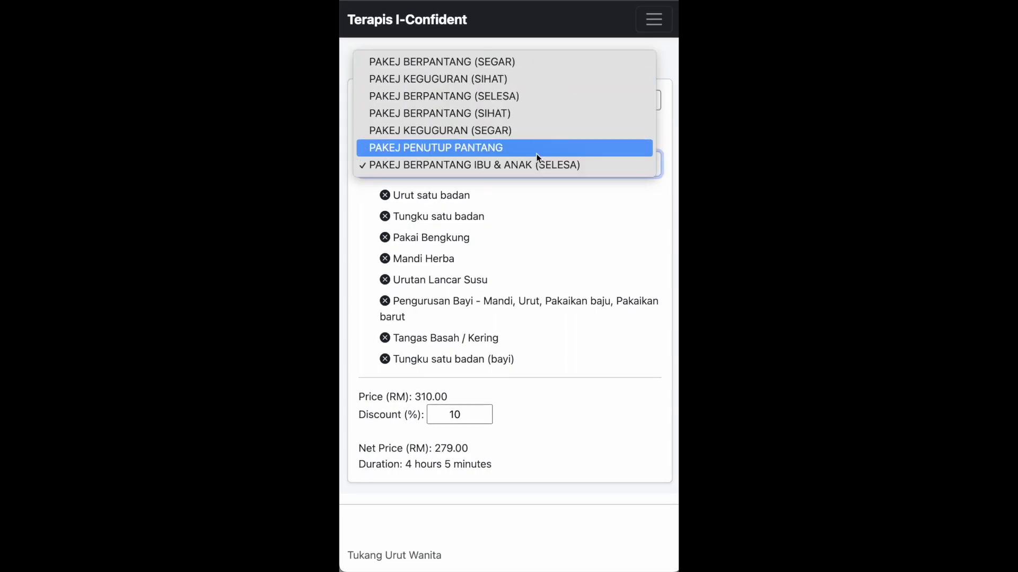
left_click(556, 230)
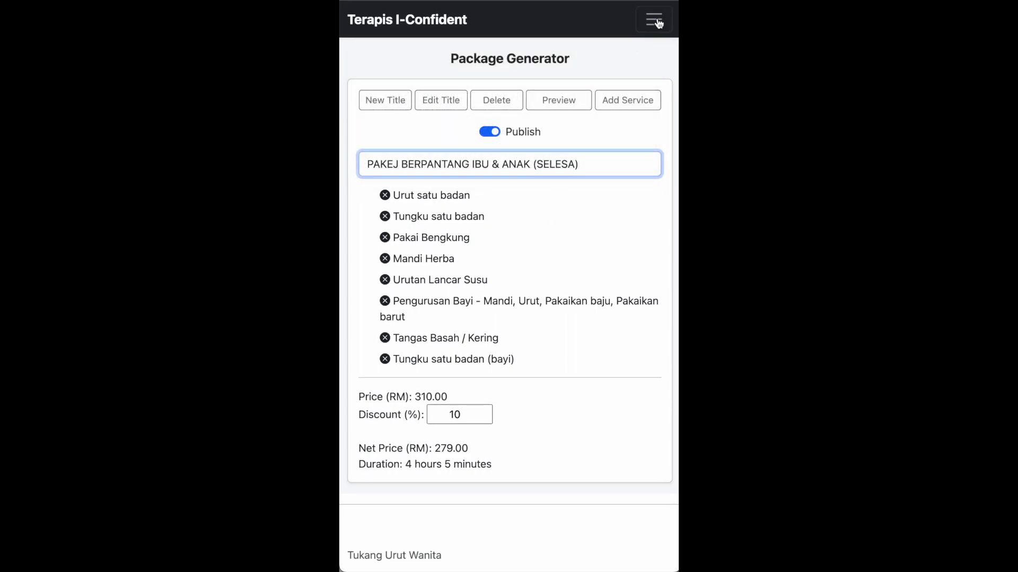
Go to the therapist's profile page and open the packages listed under PAKEJ LAIN-LAIN
left_click(387, 28)
scroll(488, 128, "down", 15)
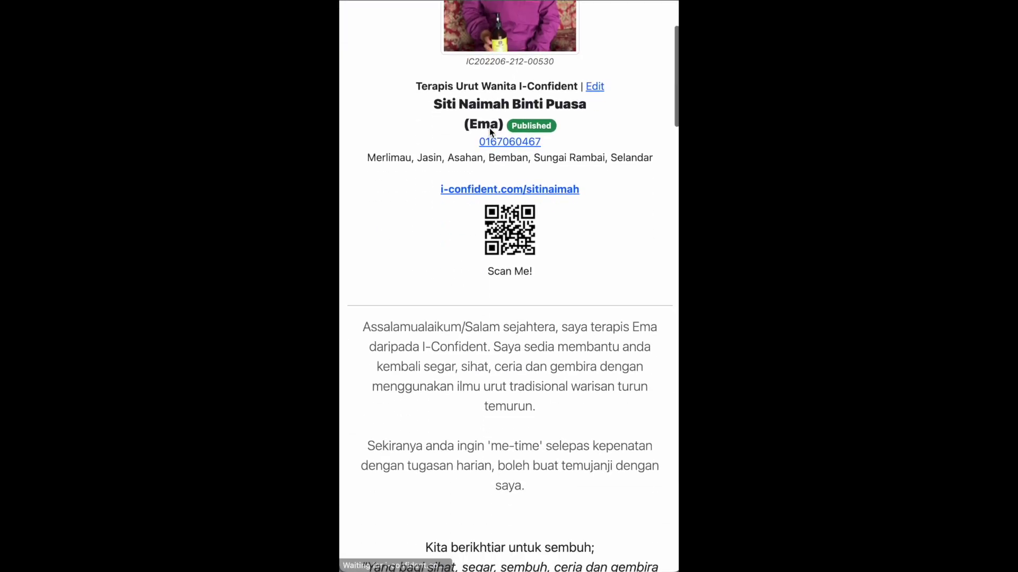
scroll(489, 128, "down", 20)
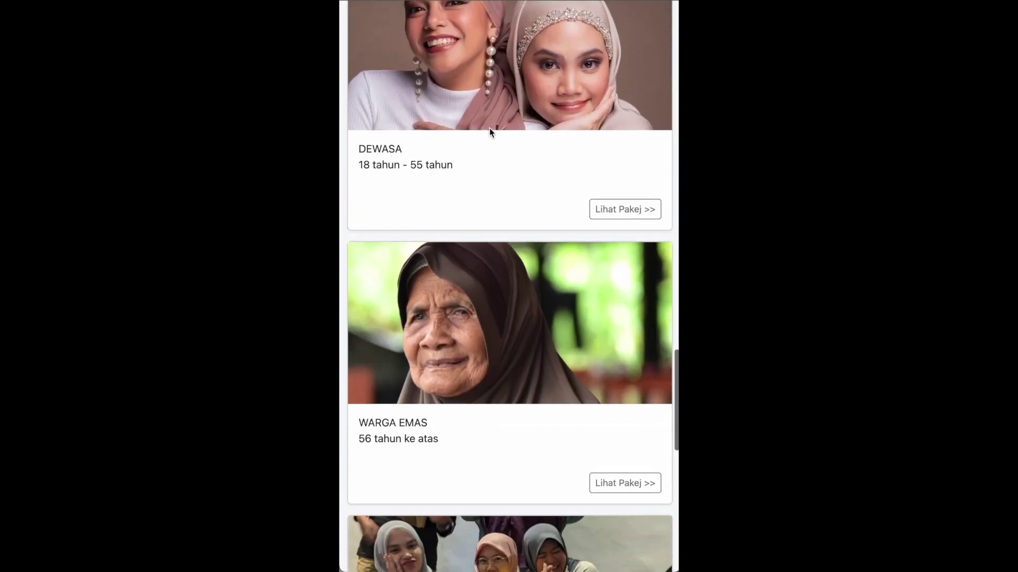
scroll(489, 133, "up", 5)
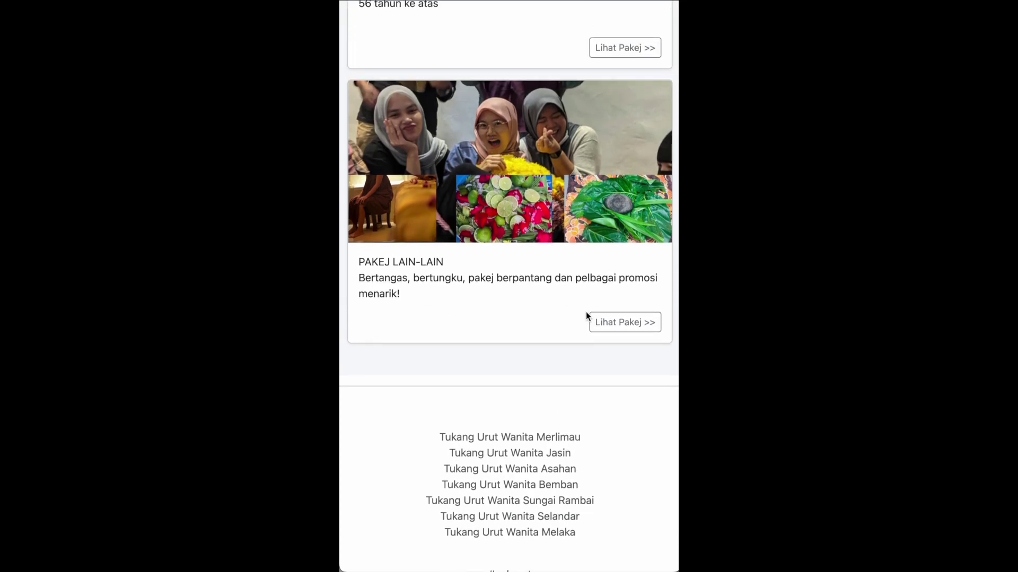
left_click(611, 329)
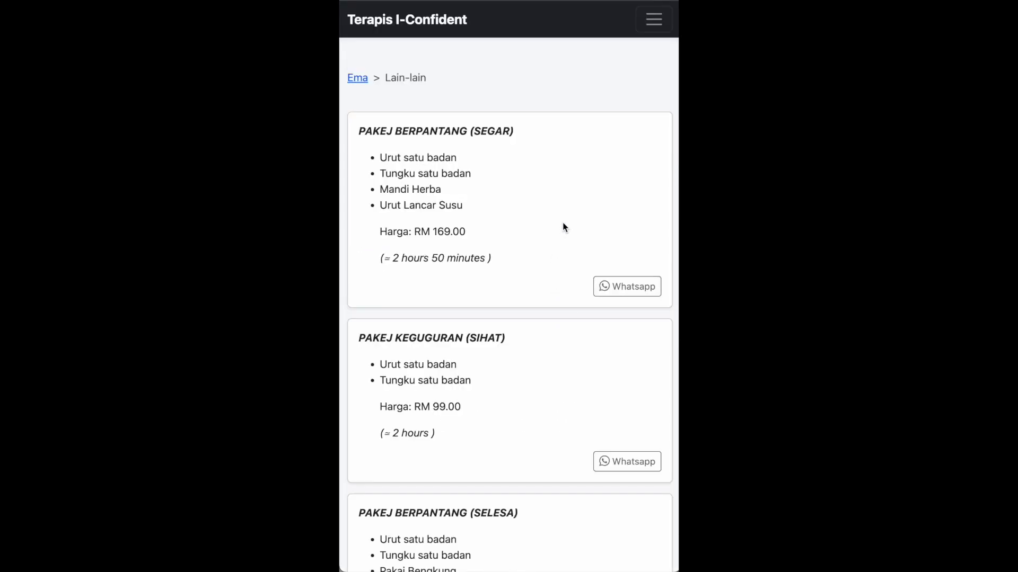
Review the services, price and duration of each published package on the Lain-lain page
scroll(565, 228, "down", 7)
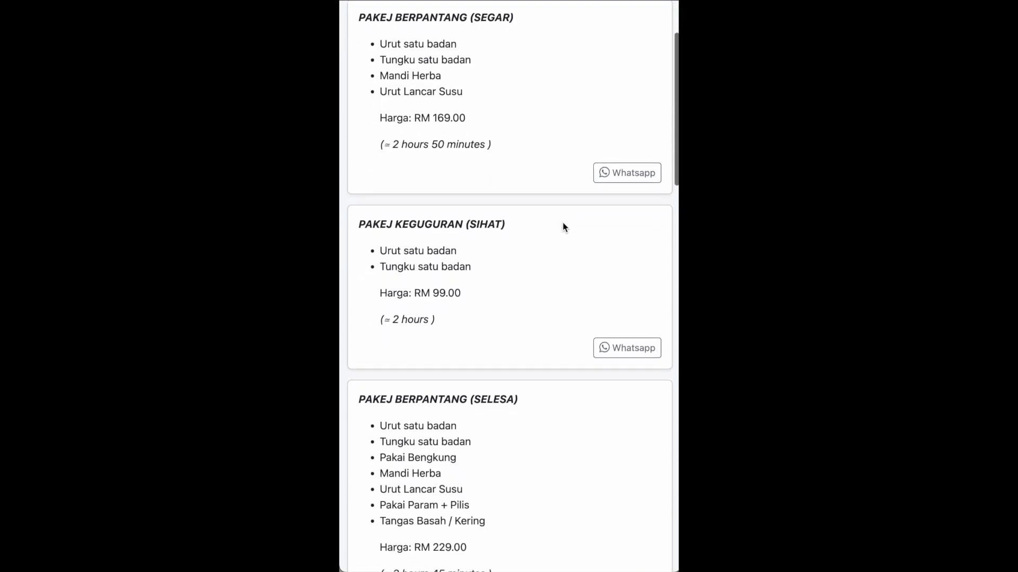
scroll(564, 227, "down", 13)
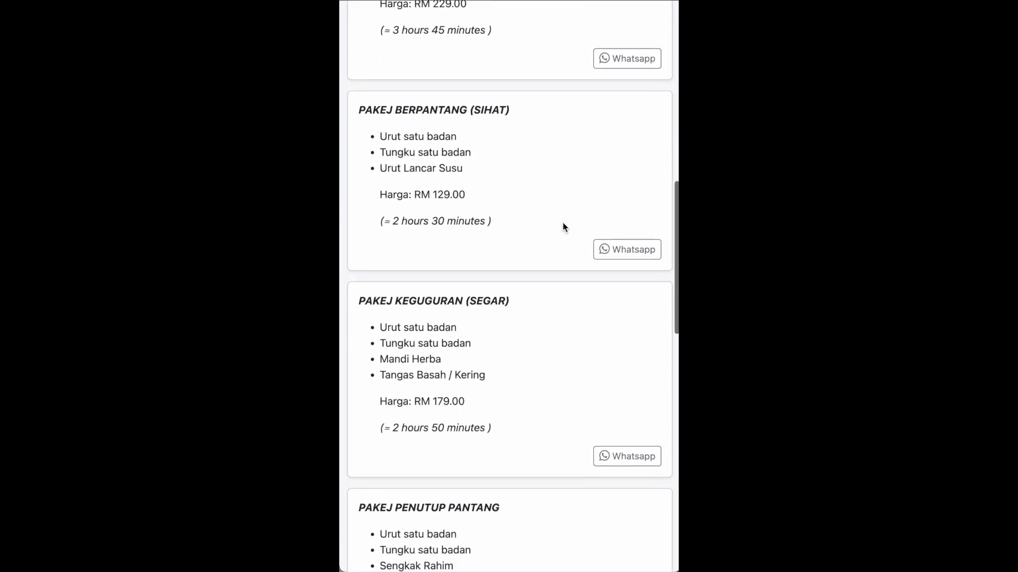
scroll(564, 228, "down", 7)
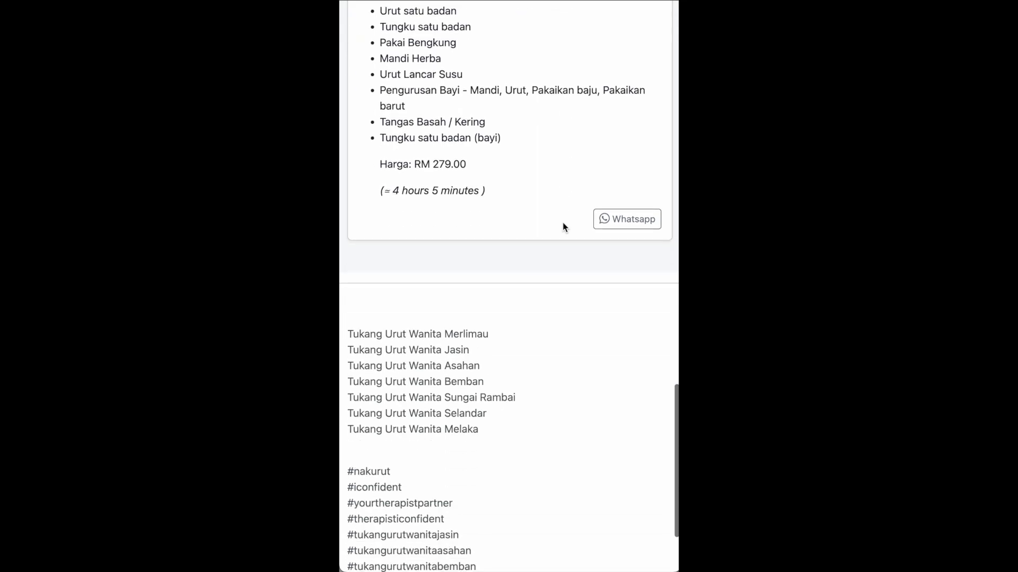
scroll(564, 228, "up", 2)
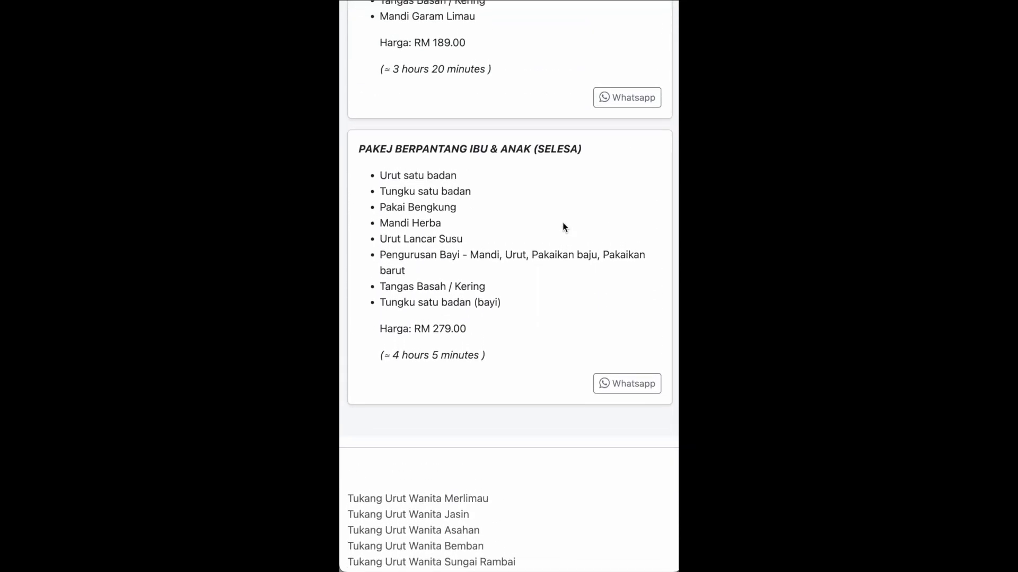
scroll(564, 227, "up", 1)
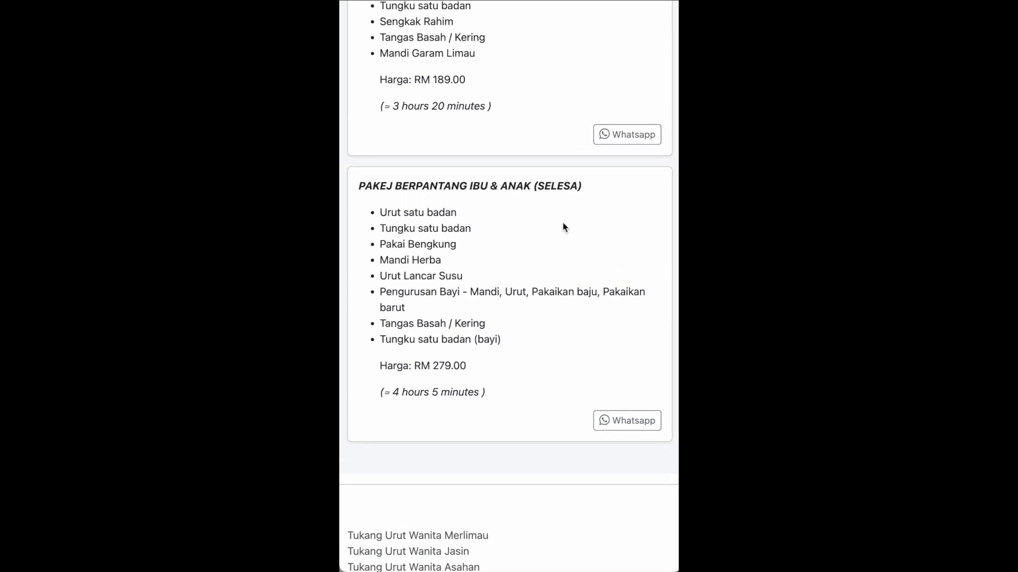
scroll(563, 227, "up", 5)
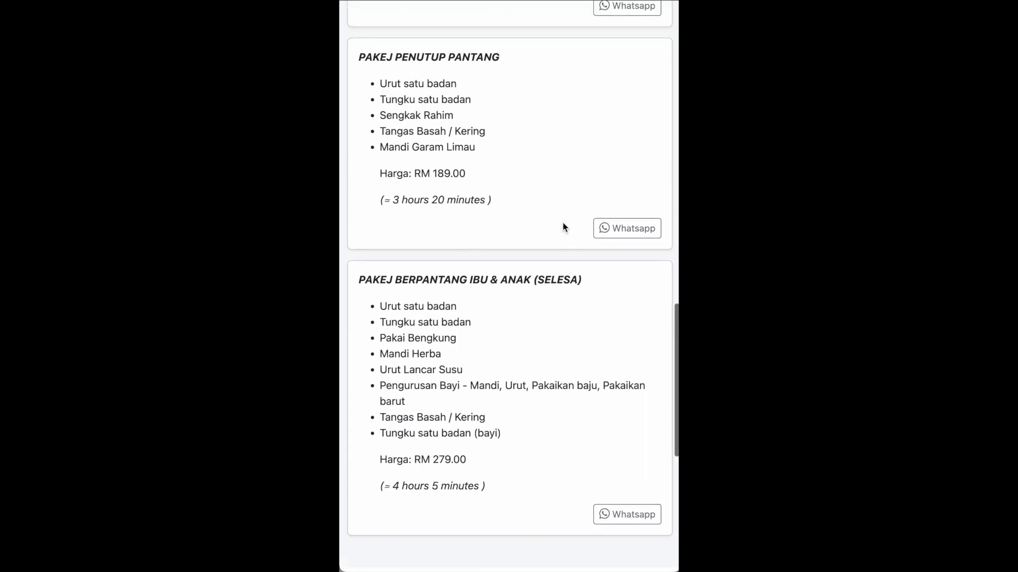
scroll(563, 226, "up", 15)
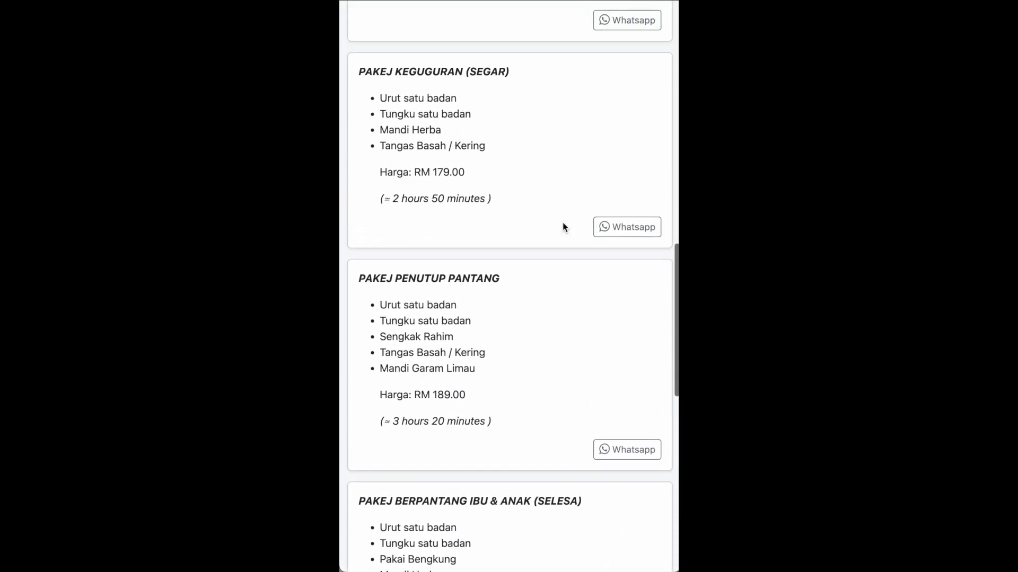